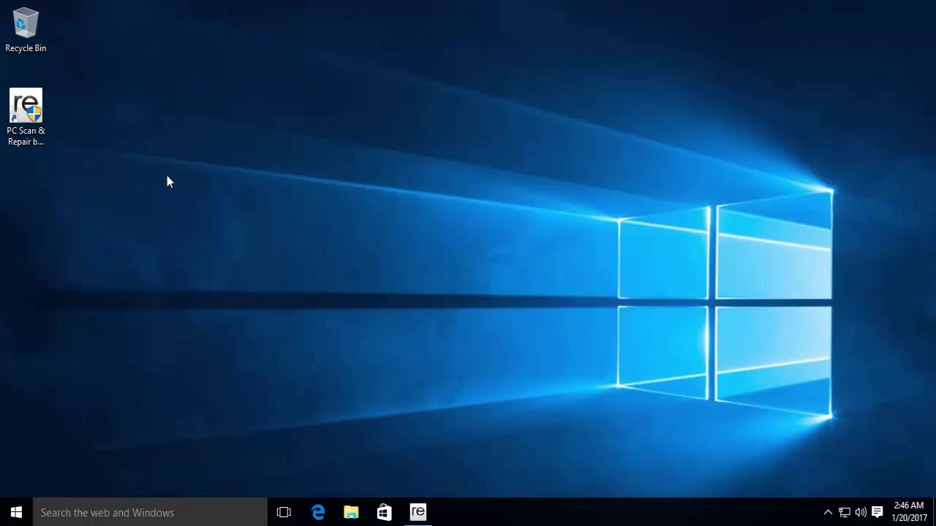
Step: Bring up the Reimage PC Repair scan summary and start the repair of the detected problems
click(45, 111)
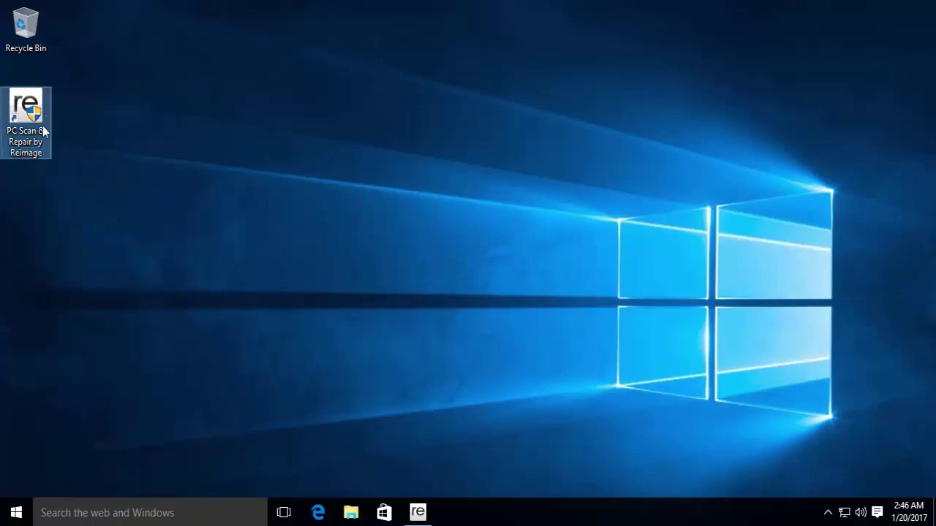
click(417, 514)
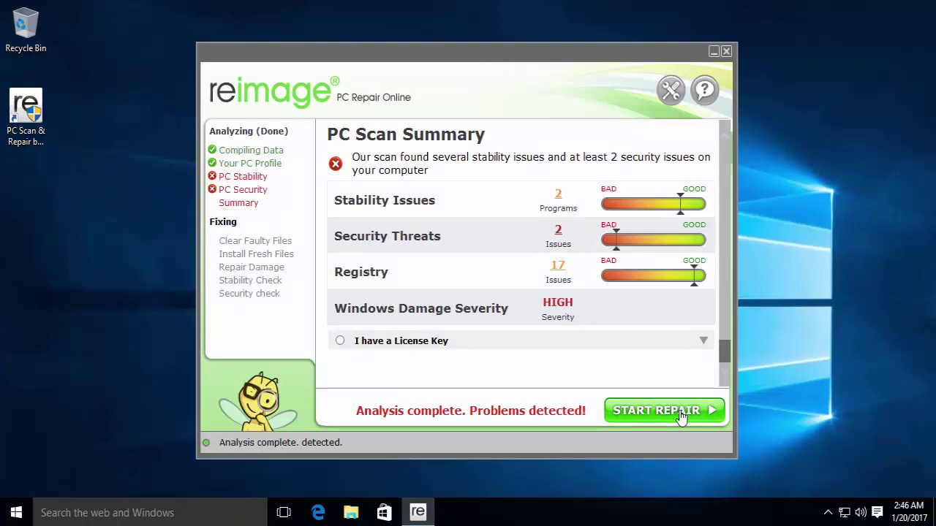
click(651, 419)
click(648, 419)
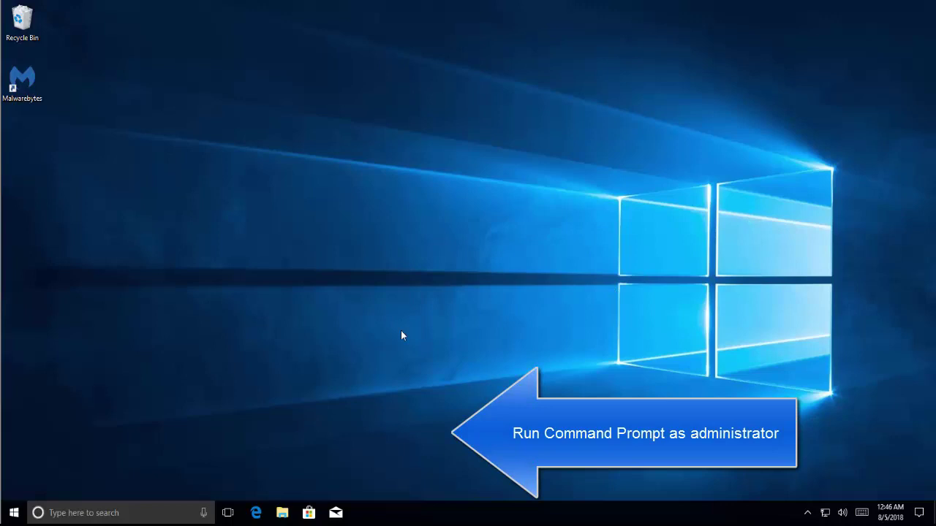
Step: Search Windows for "command" and run Command Prompt as administrator, allowing it to make changes to the device
click(80, 516)
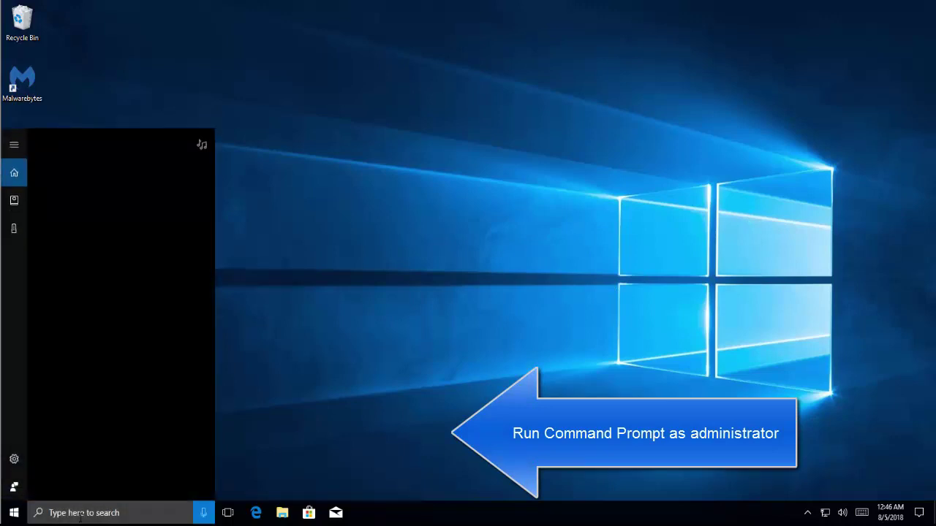
text(c)
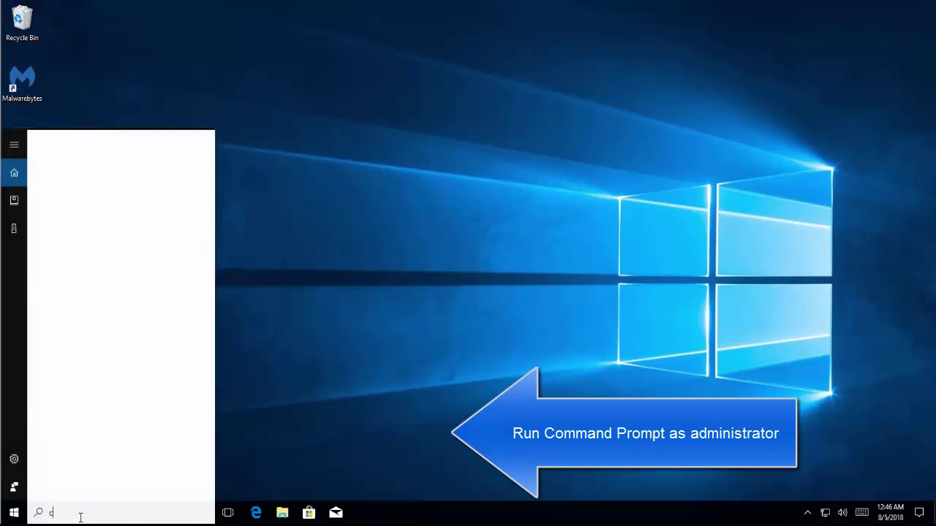
text(ommand)
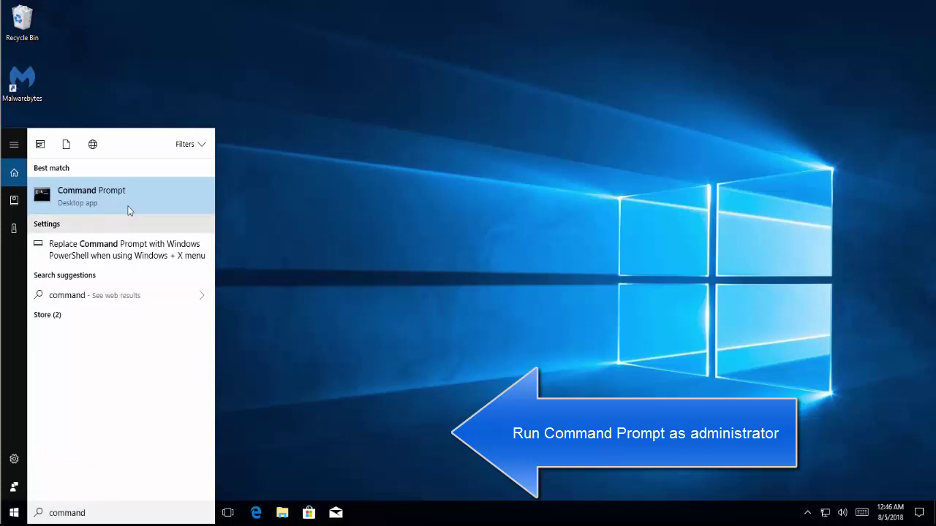
right_click(128, 199)
click(121, 210)
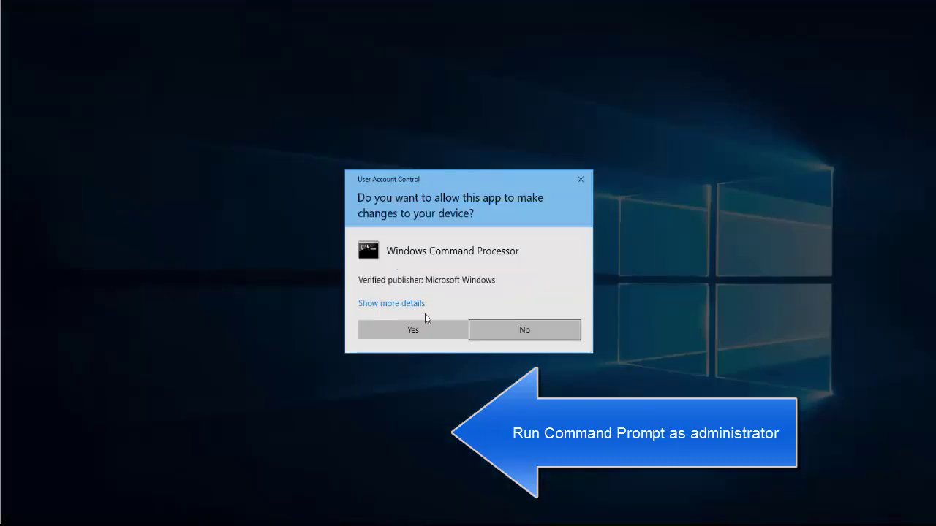
click(428, 331)
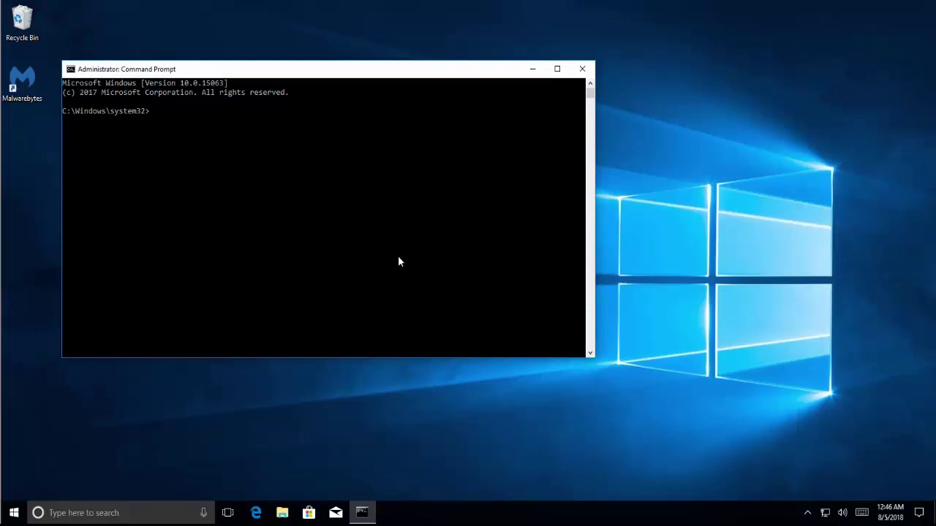
Step: Enable the built-in Administrator account by running "net user administrator /active:yes"
text(net user)
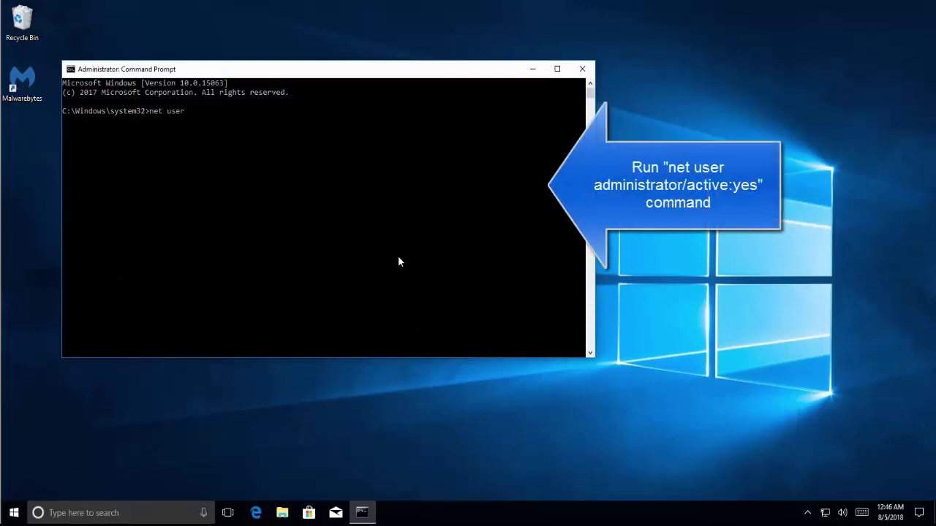
text( administrator /active:yes)
key(Return)
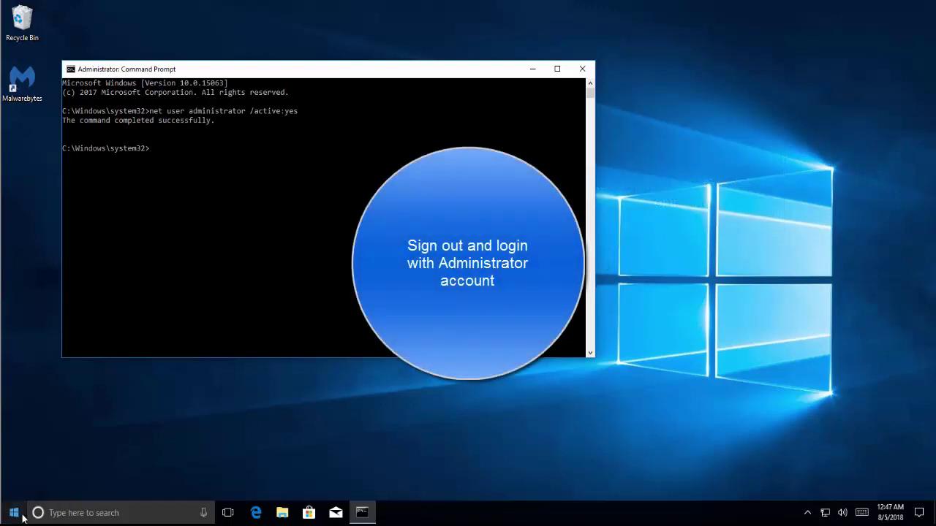
Step: Sign out of the current Windows account and sign in to the Administrator account
click(15, 516)
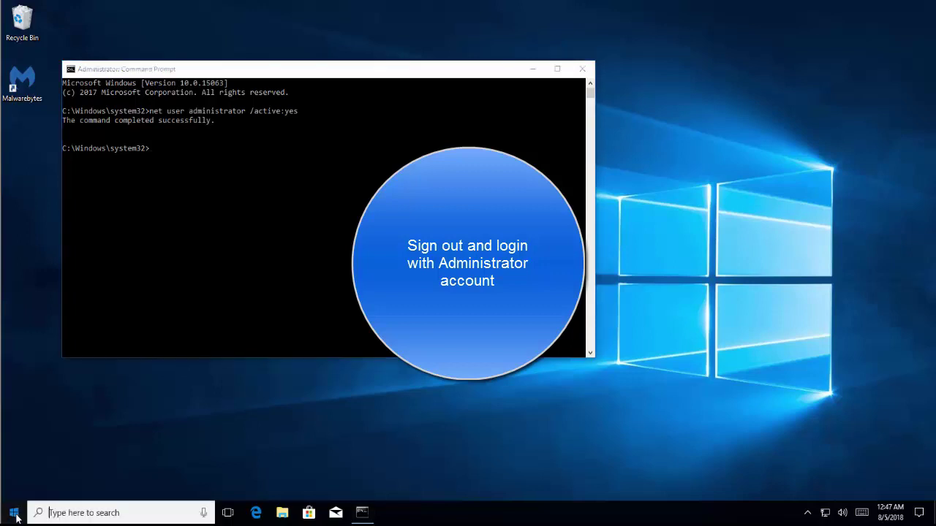
click(14, 430)
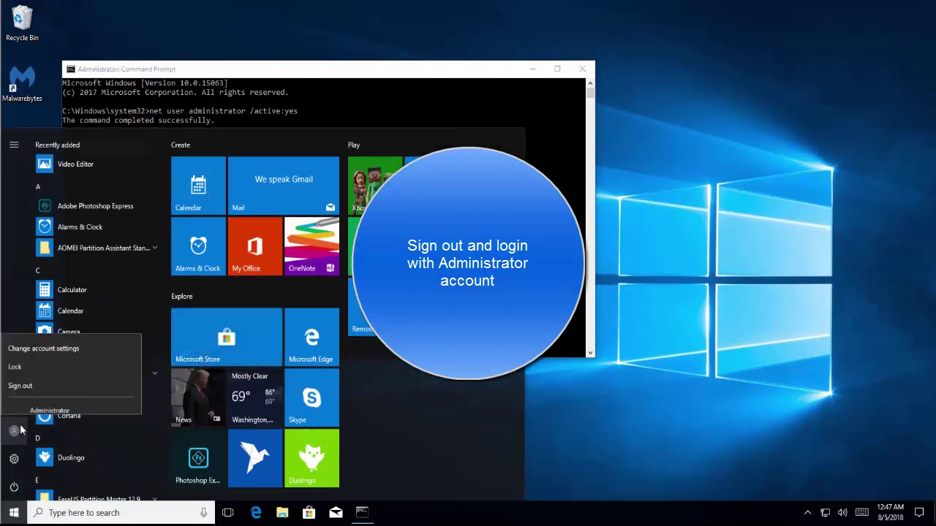
click(53, 357)
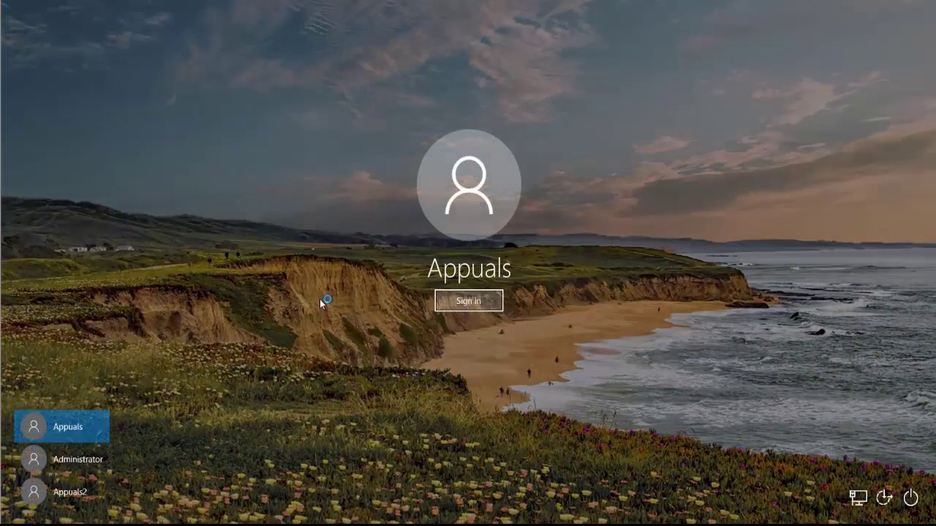
click(95, 464)
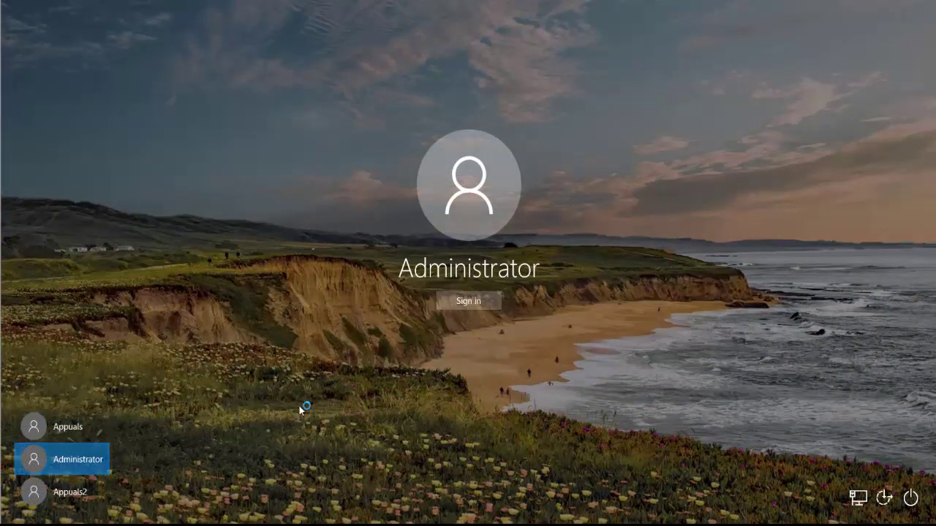
click(461, 303)
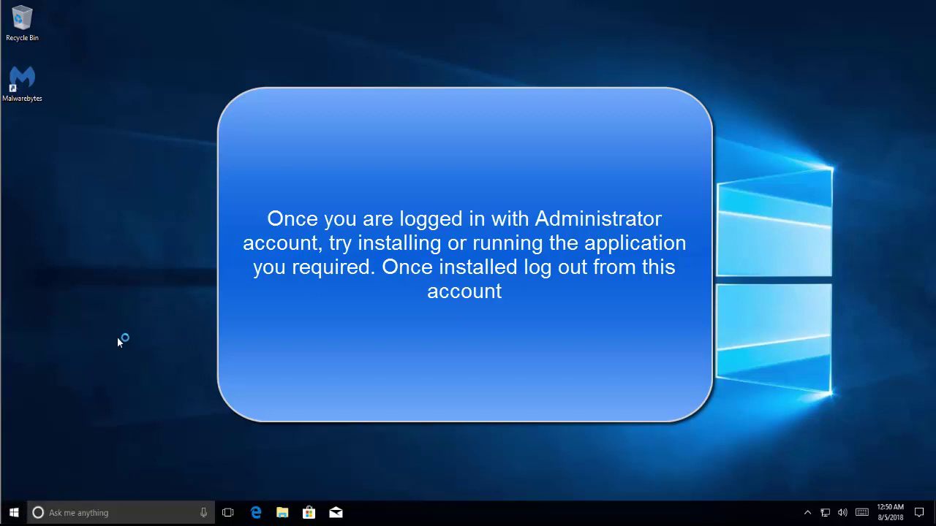
Step: Sign out of the Administrator account
right_click(15, 513)
click(44, 498)
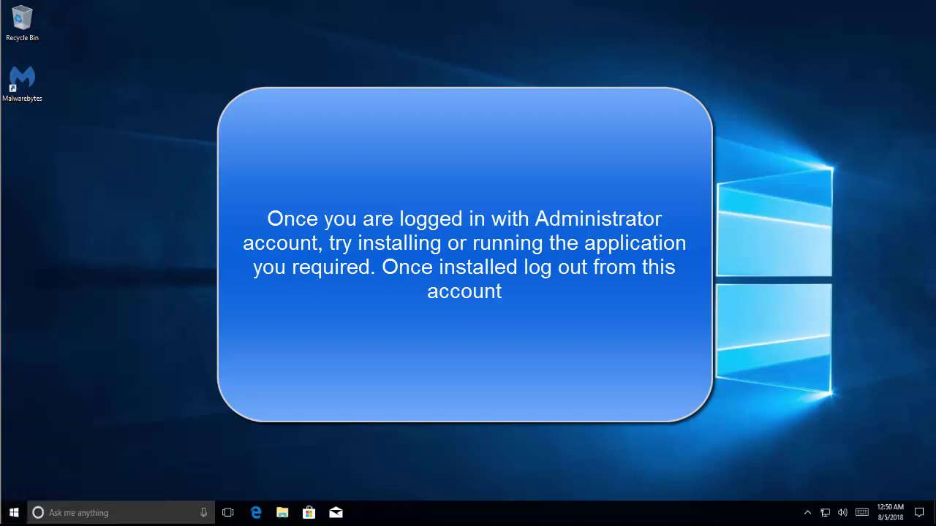
click(15, 512)
click(13, 433)
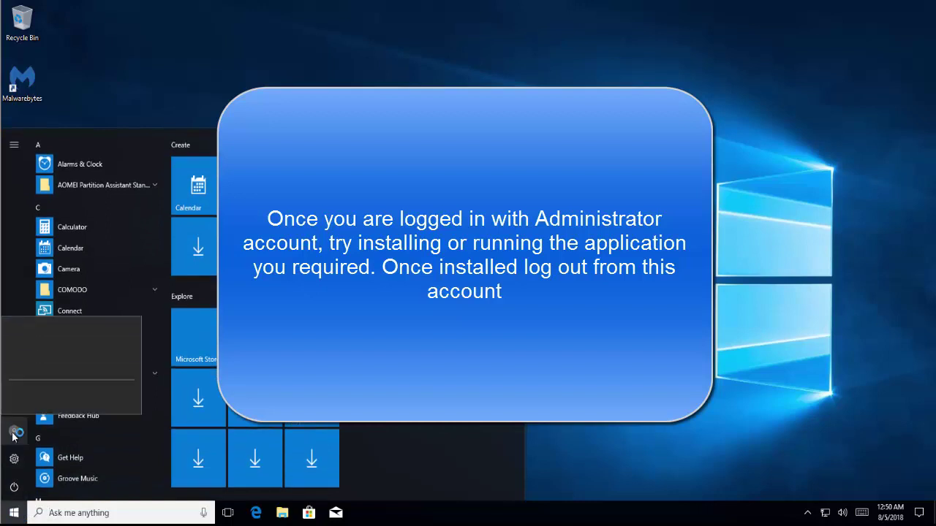
click(70, 358)
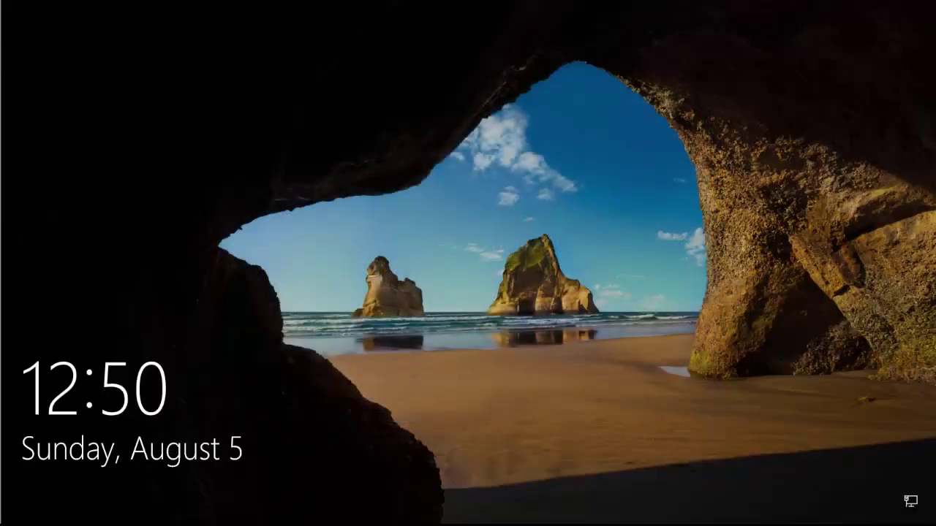
Step: Dismiss the lock screen and sign back in to the Appuals account
click(551, 227)
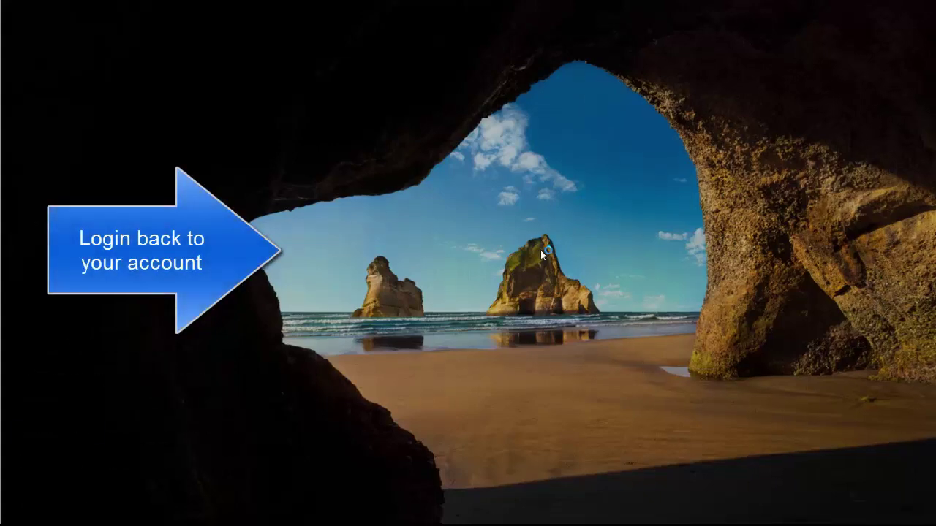
click(88, 465)
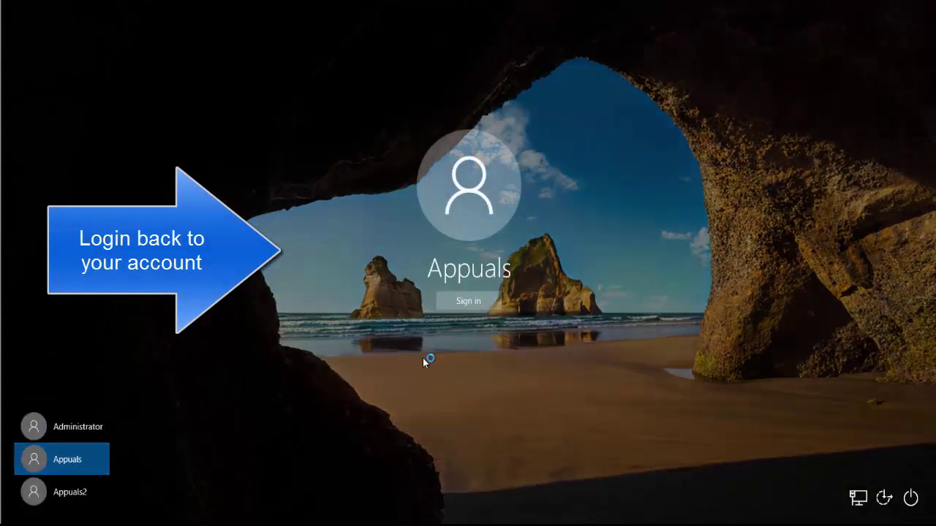
click(468, 306)
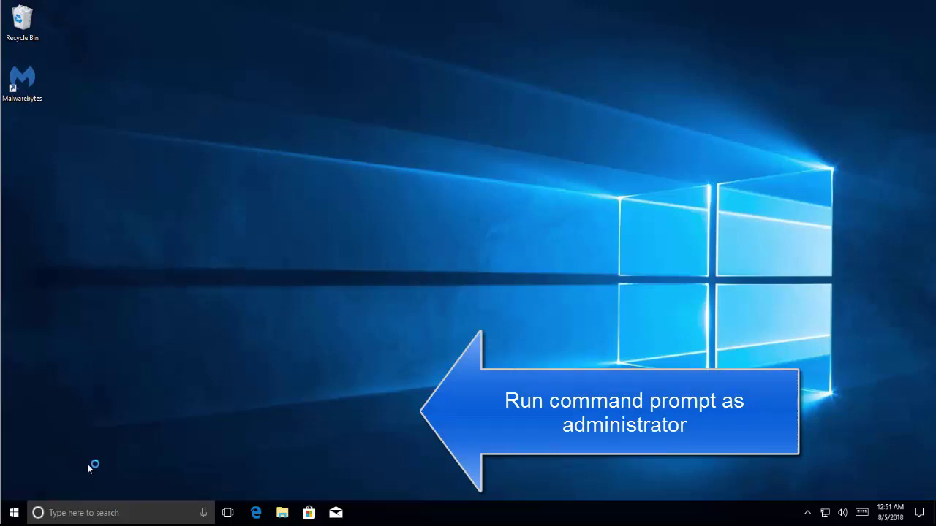
Step: Find Command Prompt by searching for "command", launch it with administrator rights and approve the User Account Control request
click(116, 514)
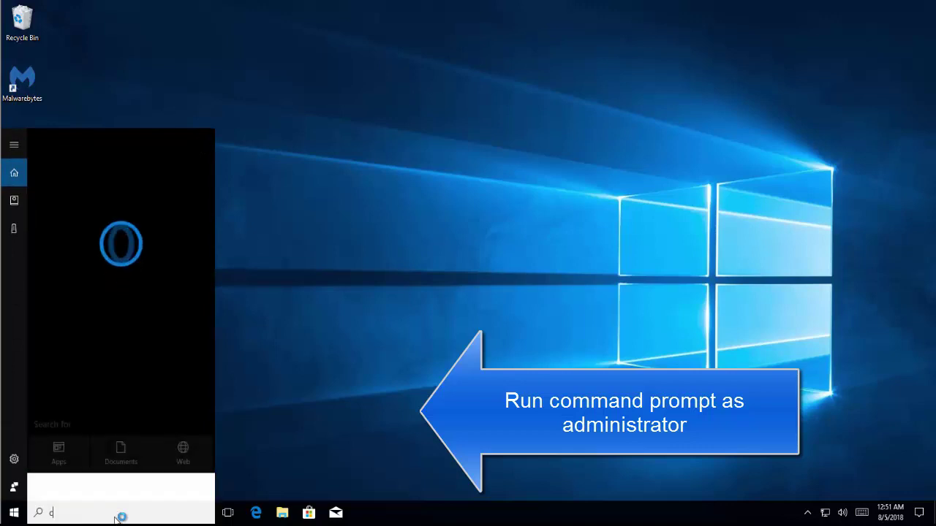
text(command)
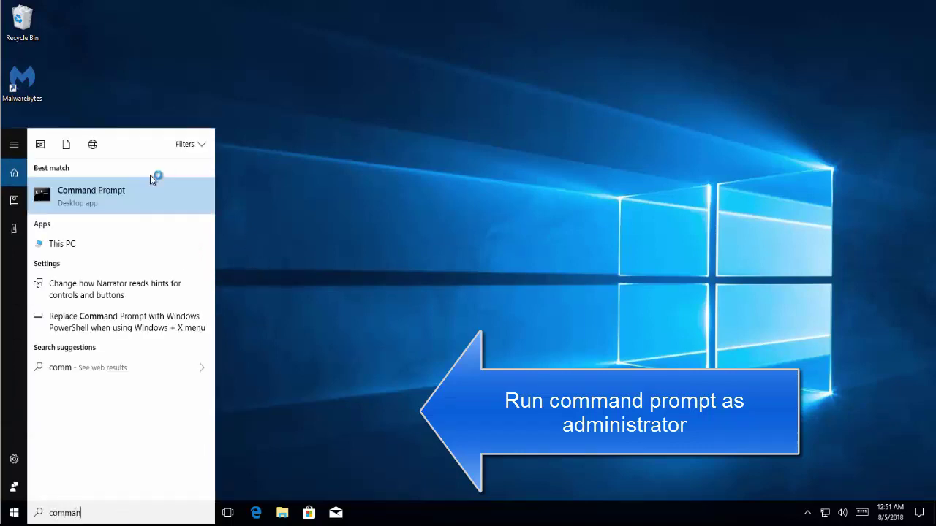
right_click(108, 191)
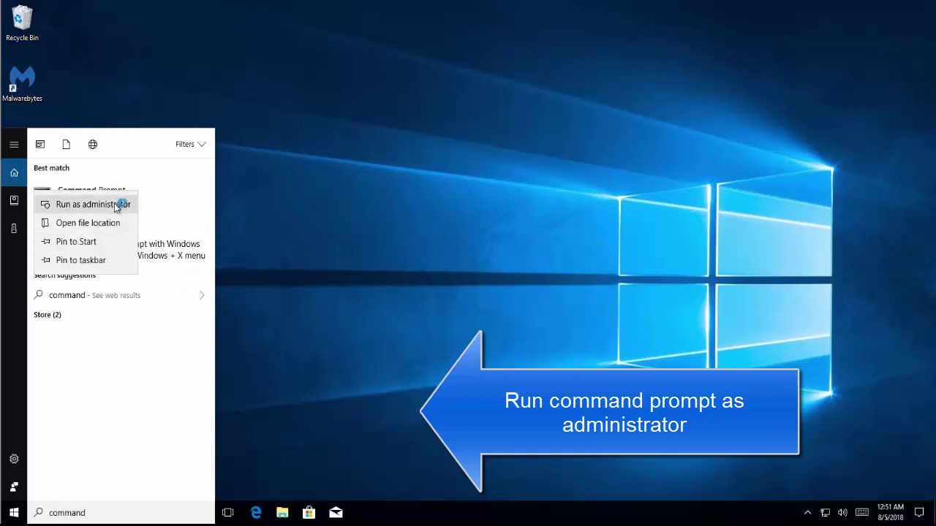
click(114, 203)
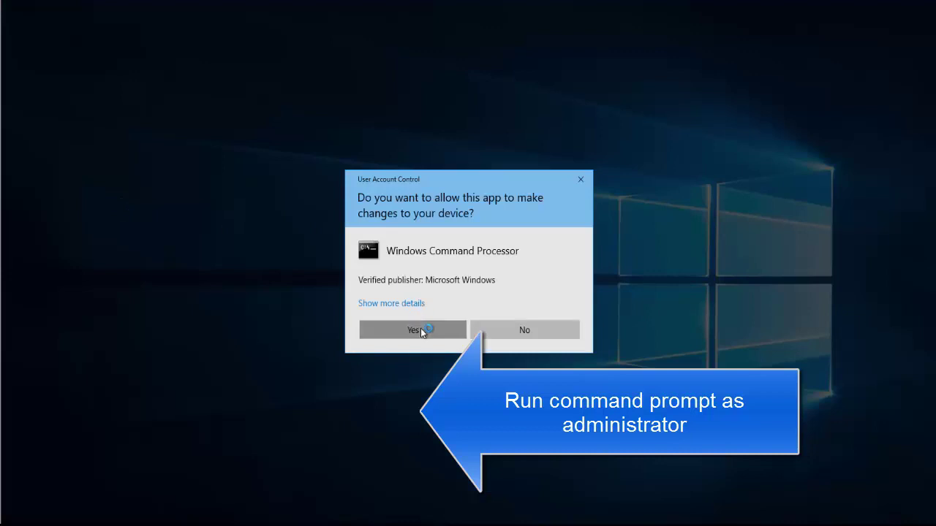
click(421, 328)
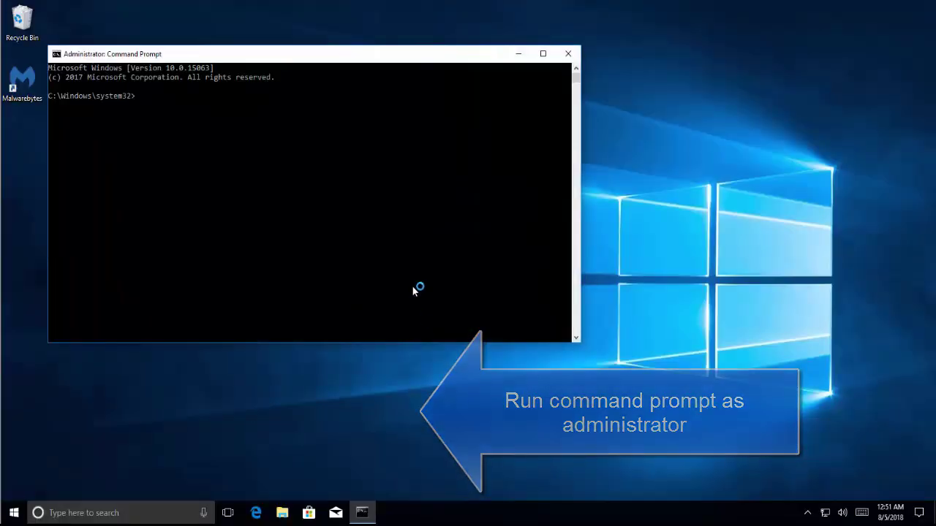
Step: Disable the built-in Administrator account with "net user administrator /active:no" and close Command Prompt
text(net u)
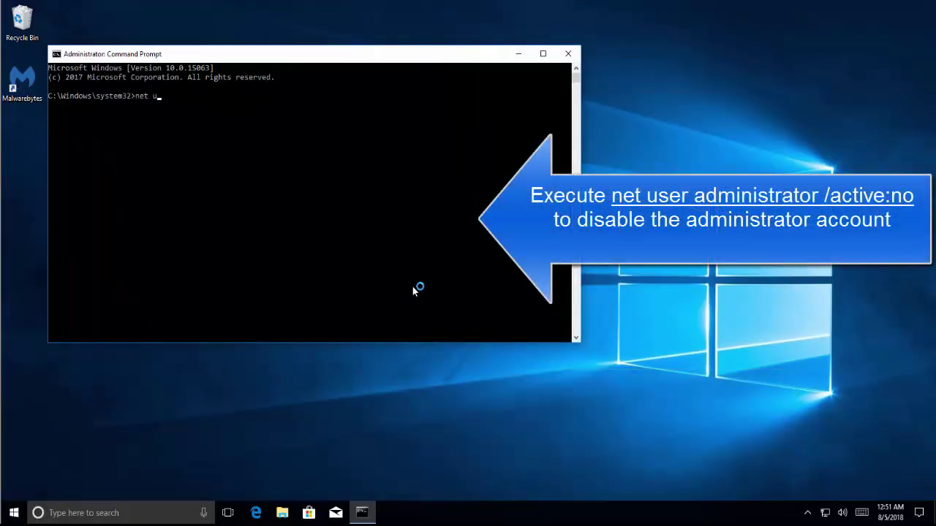
text(ser administrator /active:)
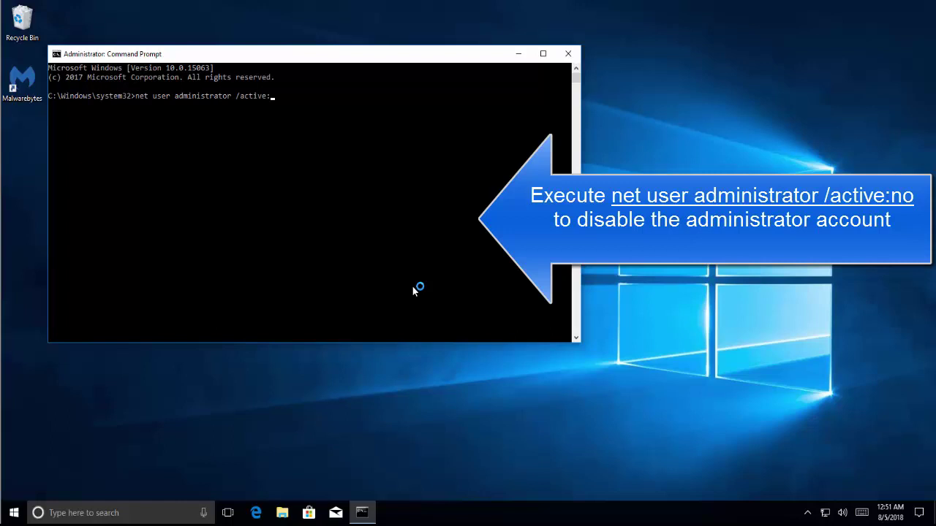
text(no)
key(Return)
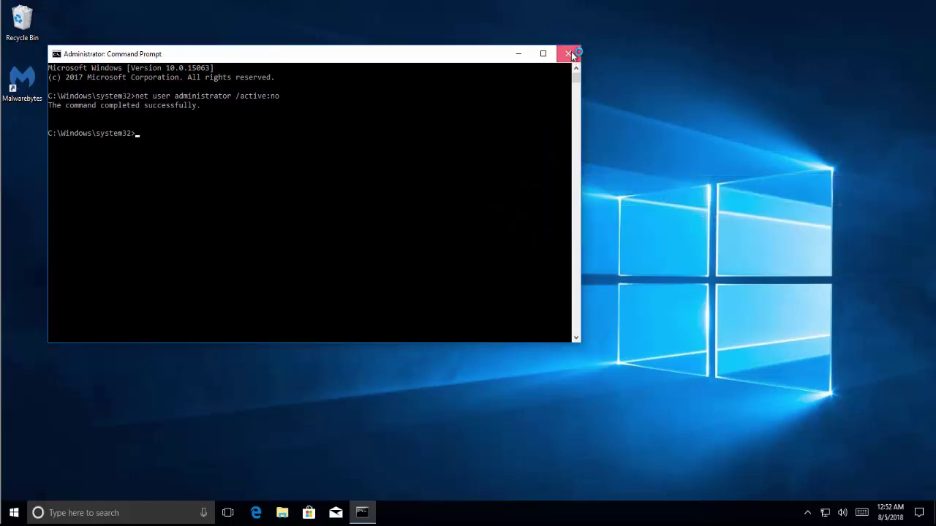
click(569, 54)
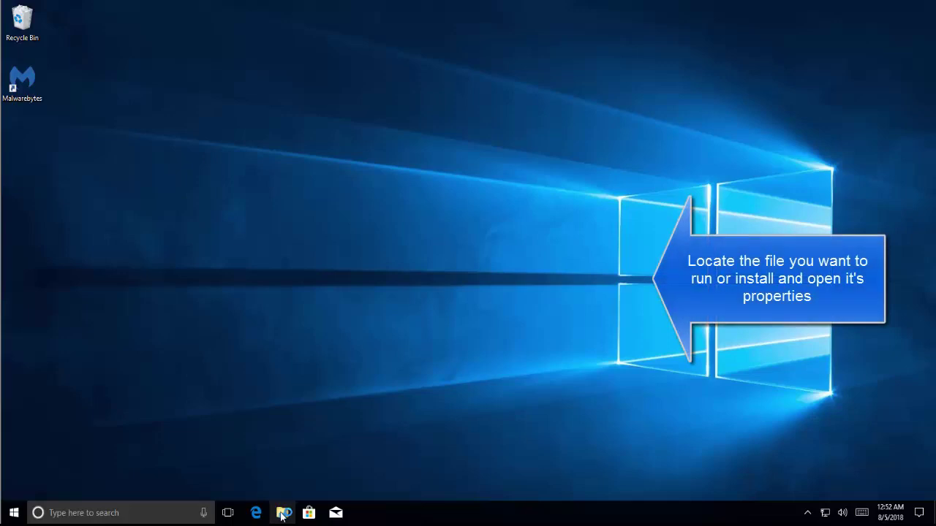
Step: Open the Downloads folder in File Explorer
click(283, 514)
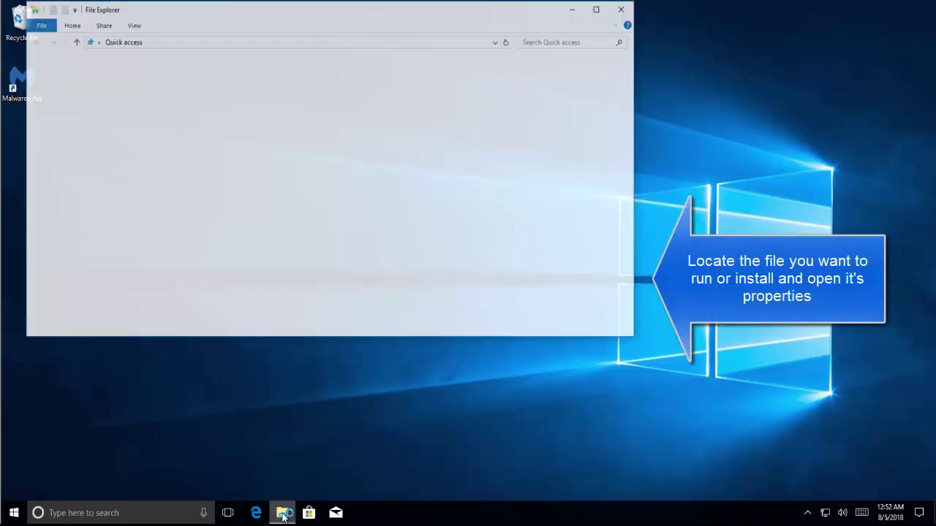
click(284, 514)
click(283, 514)
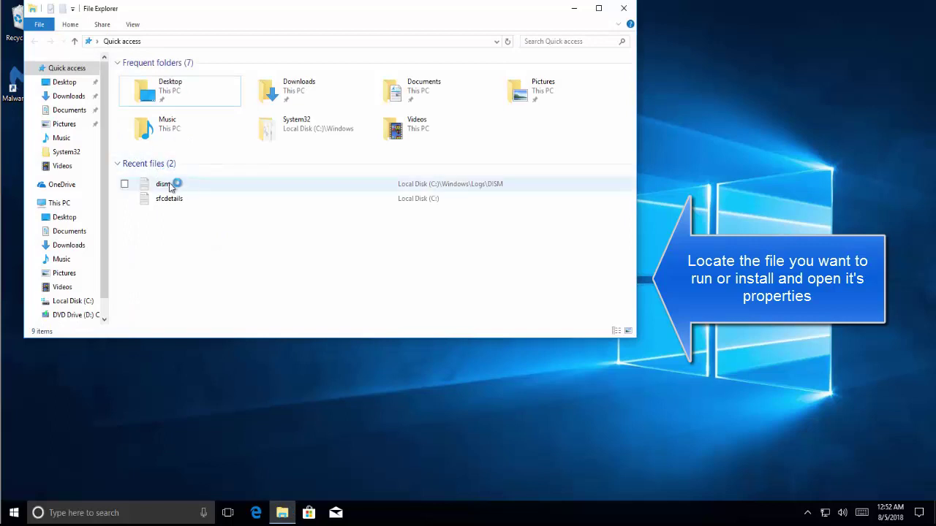
click(82, 95)
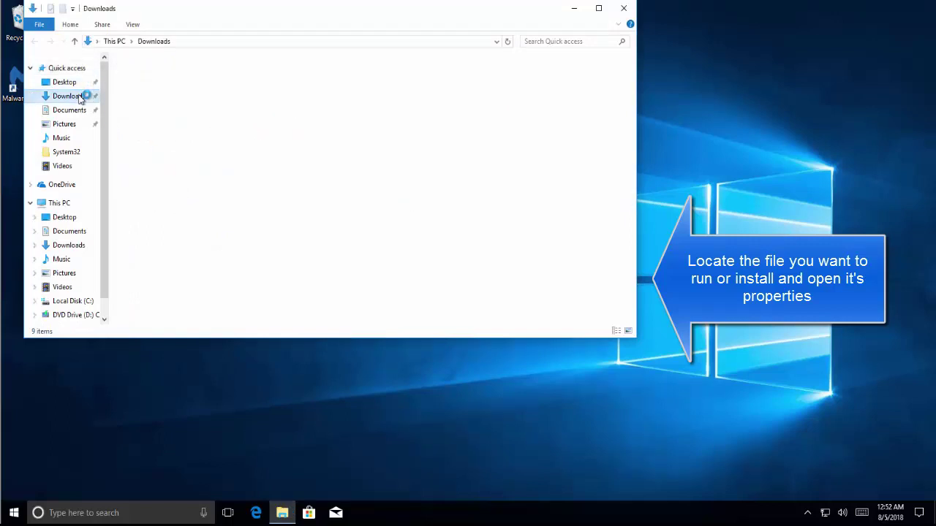
Step: Check the general properties of adwcleaner_7.2.2 for a security block option and close them without changes
click(192, 78)
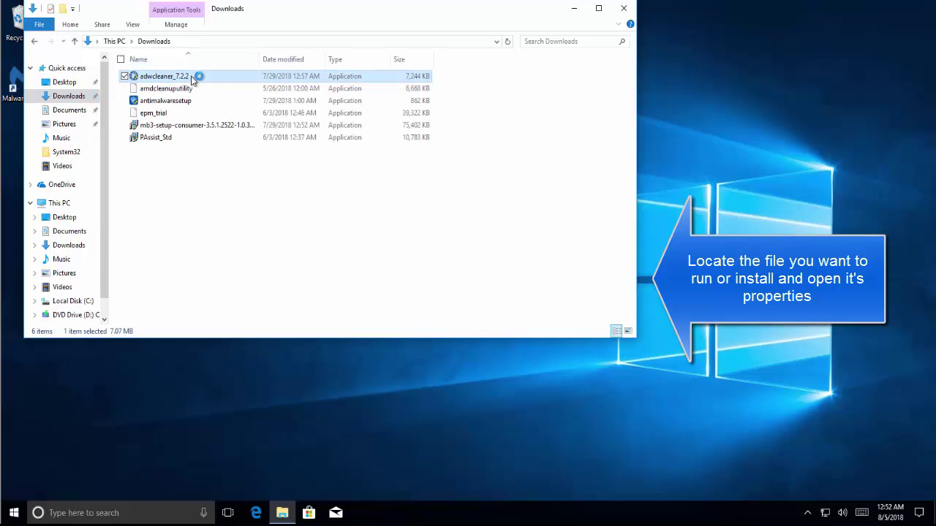
right_click(193, 80)
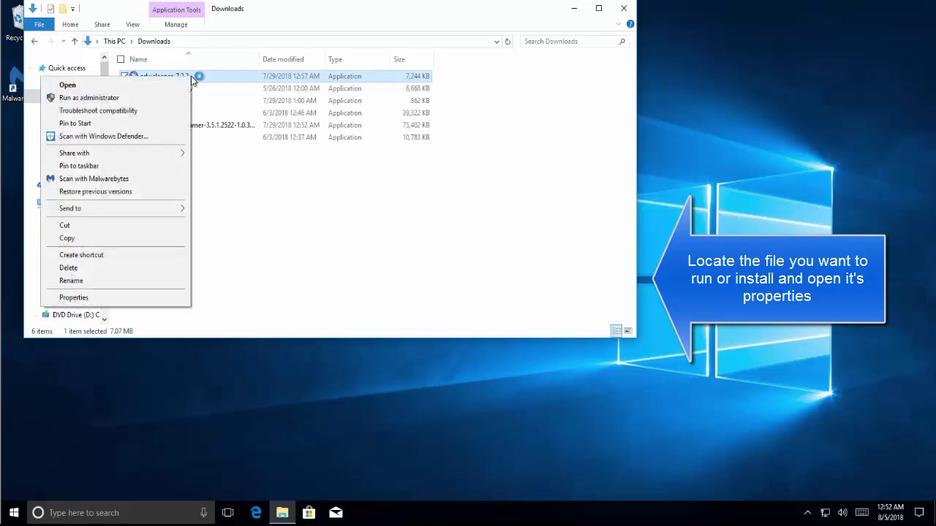
click(180, 296)
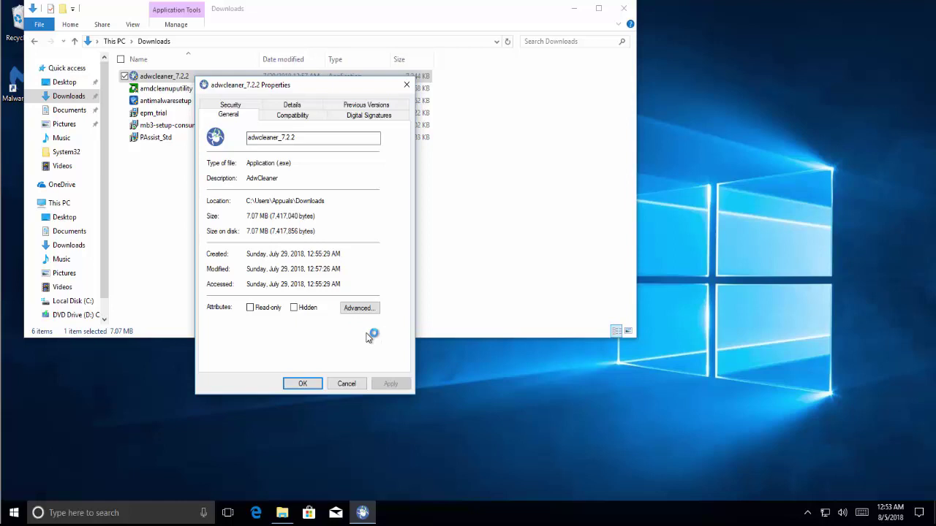
click(356, 383)
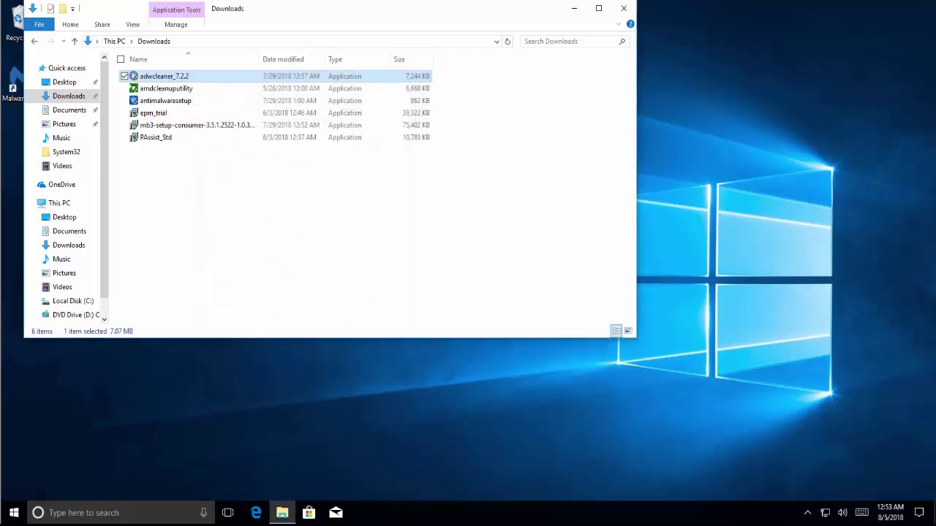
Step: Unblock the amdcleanuputility file in its properties, apply the change, and close the properties and File Explorer
click(166, 89)
key(alt+Return)
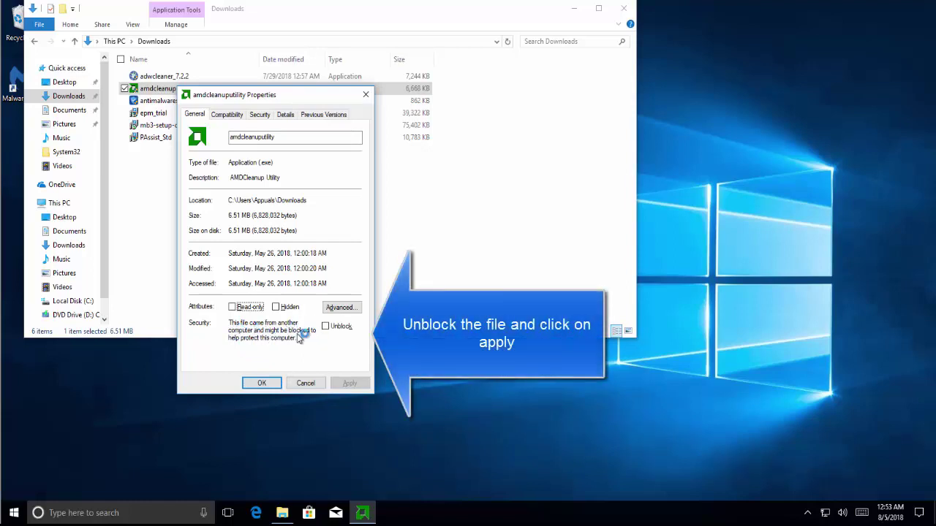
click(325, 327)
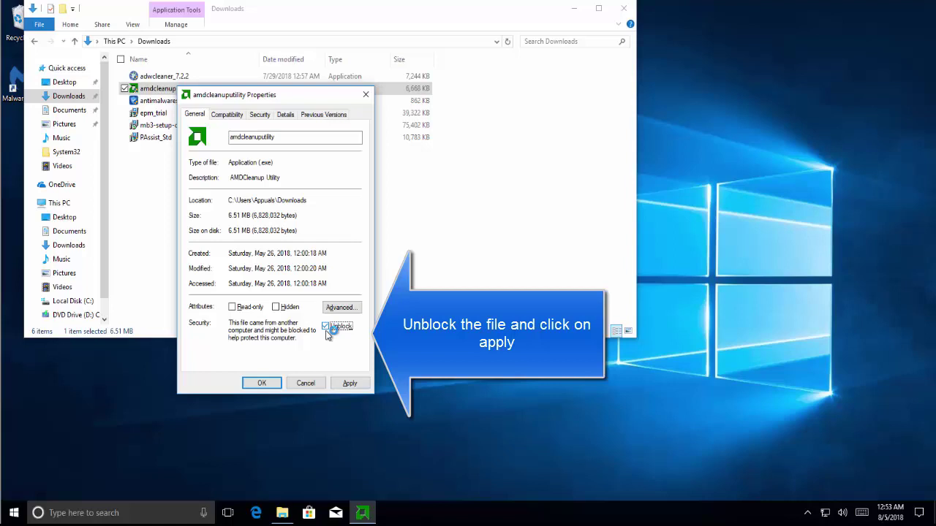
click(351, 383)
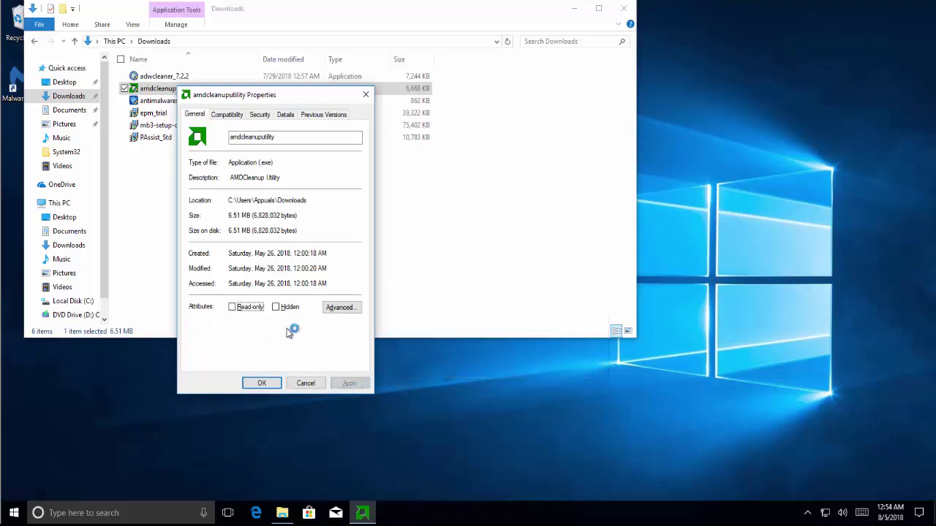
click(266, 385)
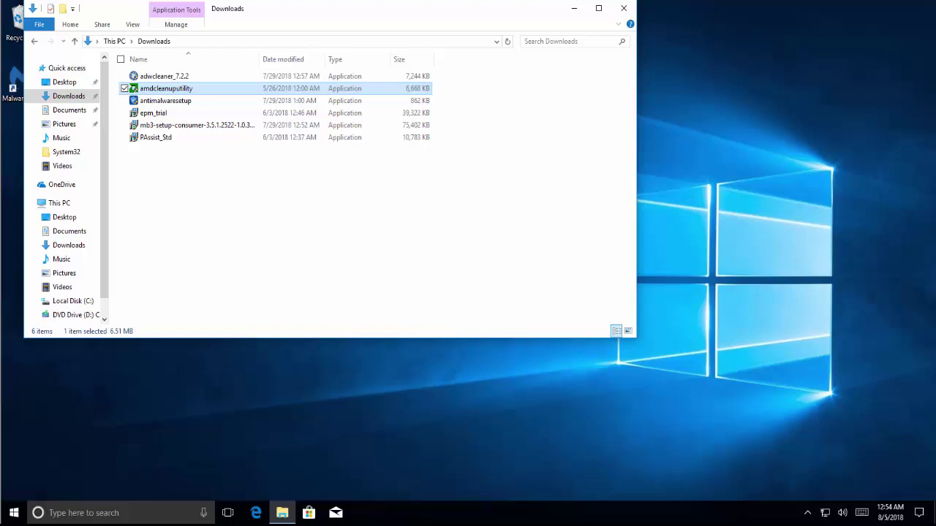
click(624, 10)
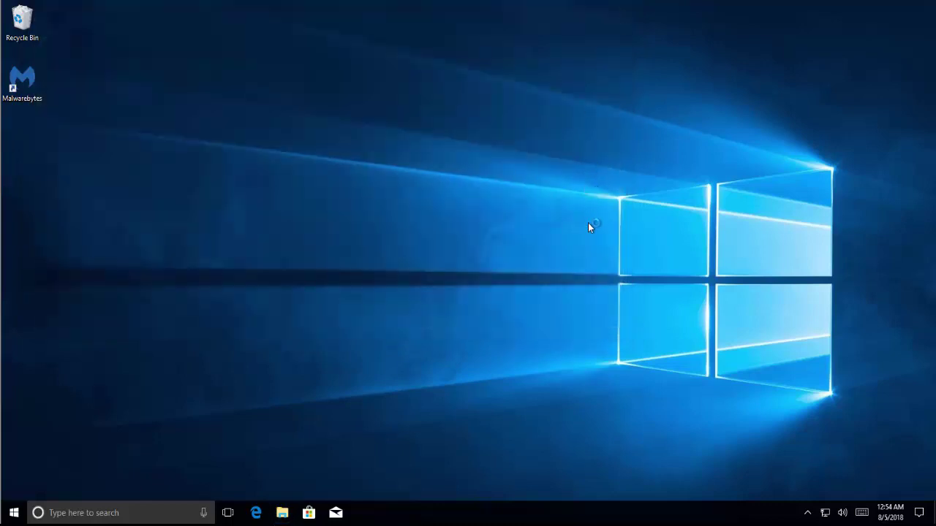
Step: Find Windows Defender Security Center by searching for "windows defender s" and open it
click(129, 514)
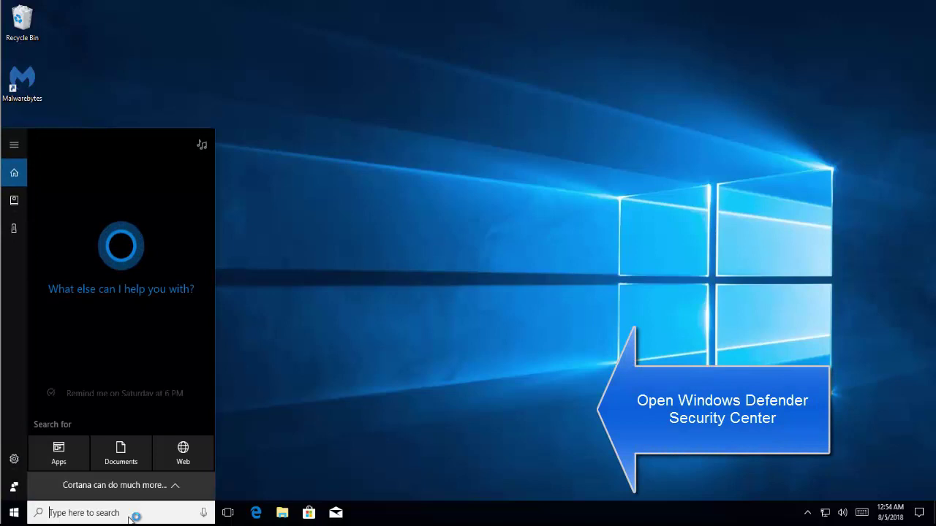
text(window)
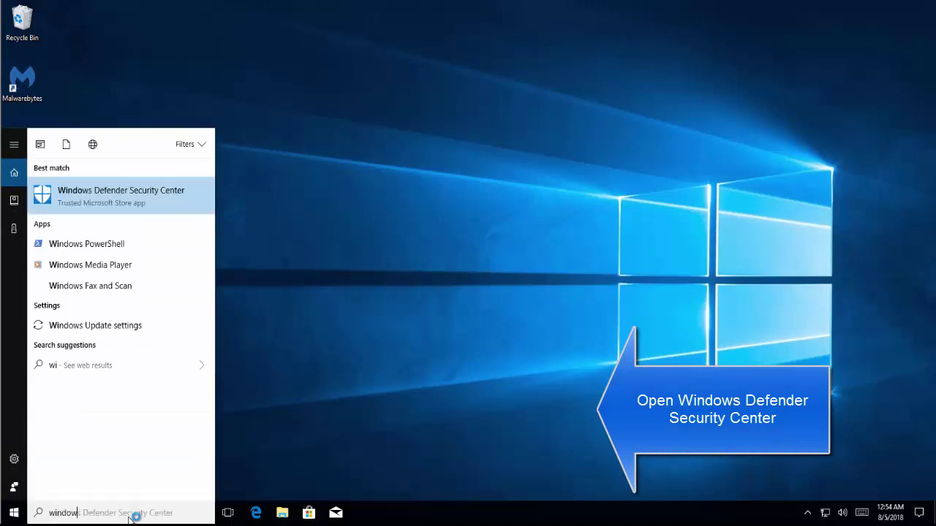
text(s defender s)
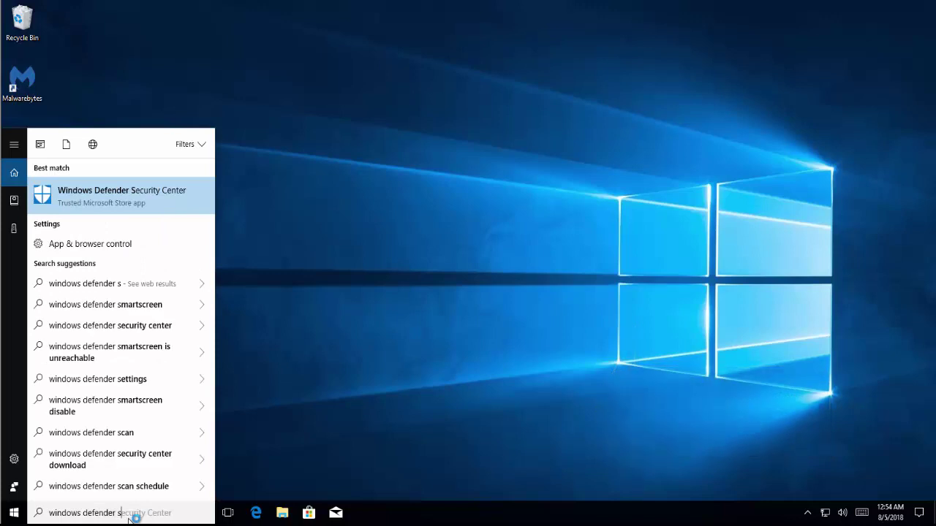
click(175, 201)
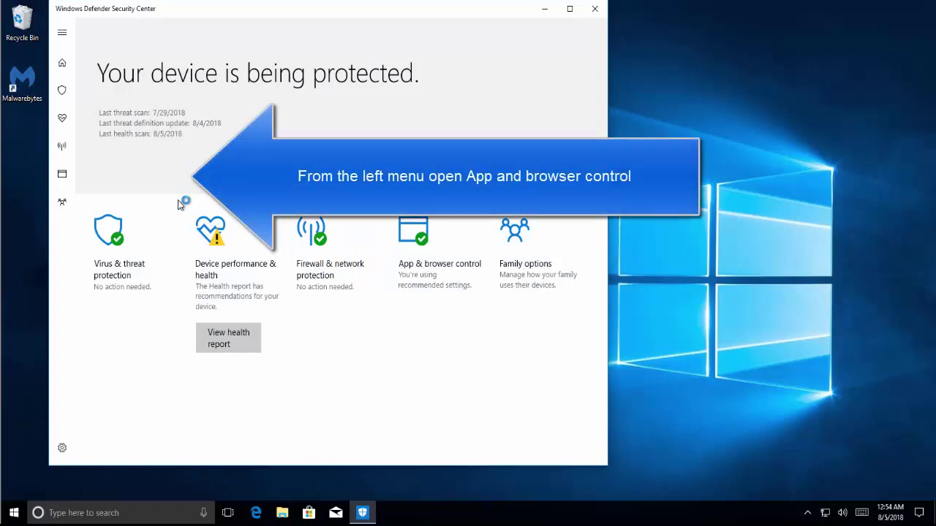
Step: Open the App & browser control settings and turn off Check apps and files, approving the User Account Control request
click(61, 36)
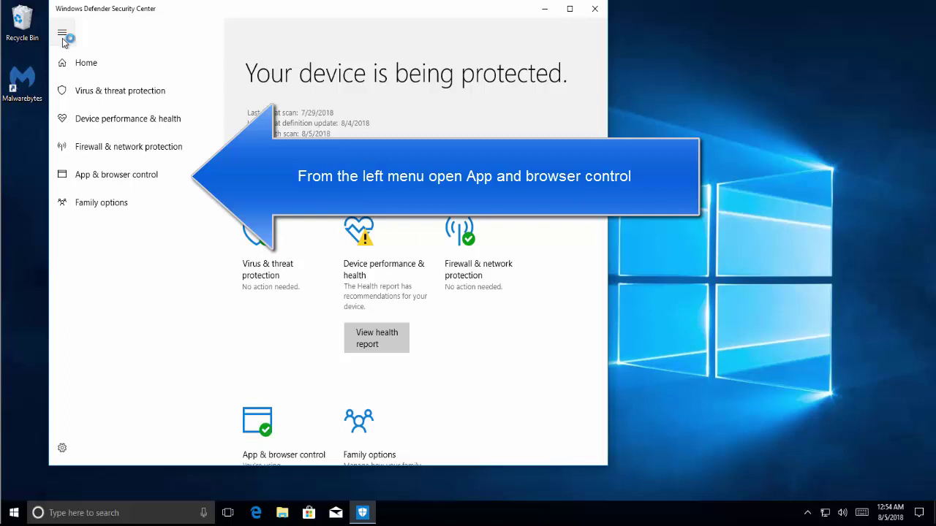
click(131, 178)
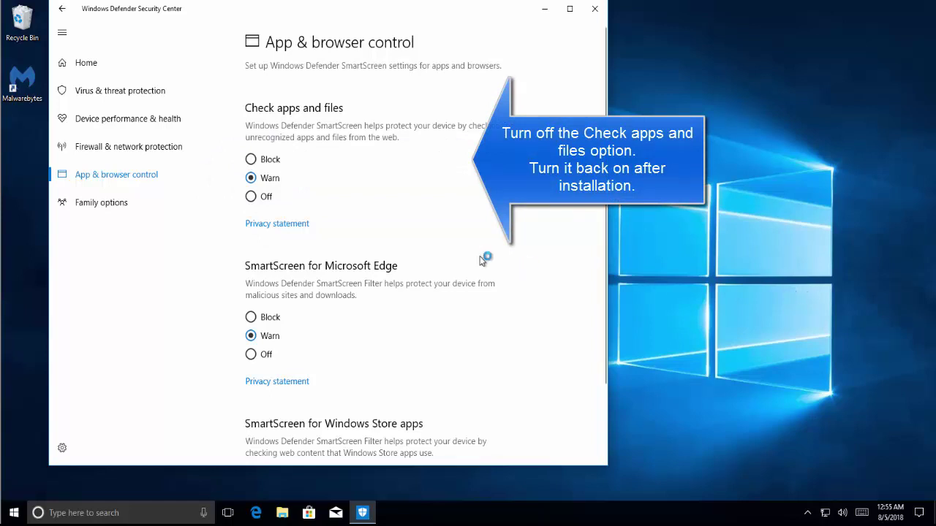
click(269, 200)
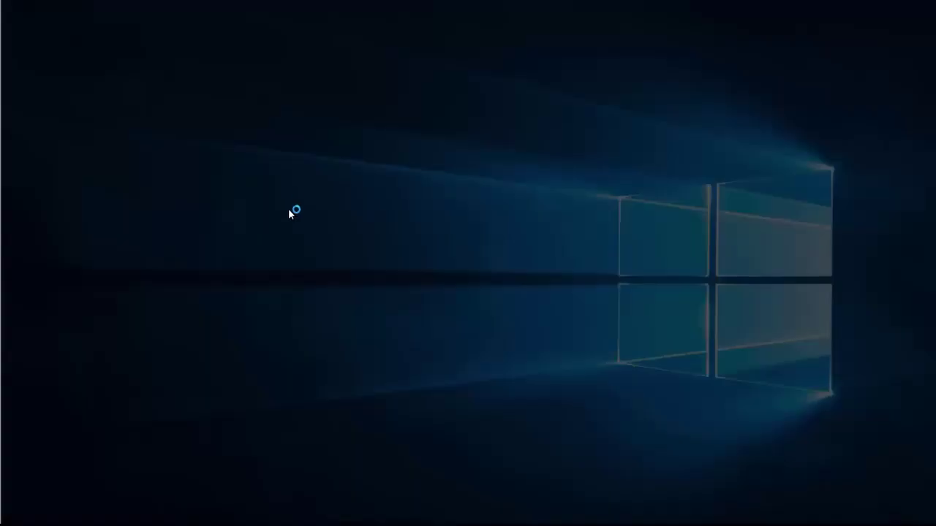
click(443, 338)
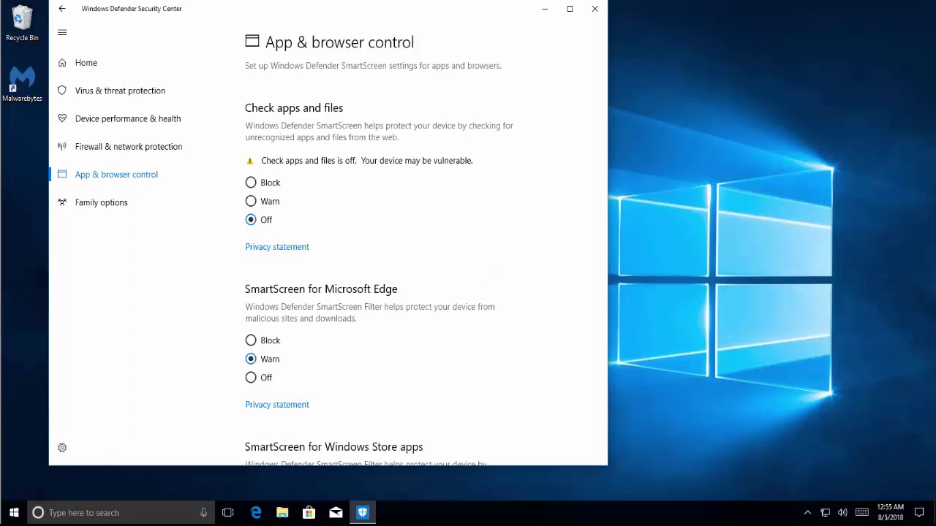
Step: Set Check apps and files back to Warn, approve the User Account Control request and close Windows Defender Security Center
click(271, 201)
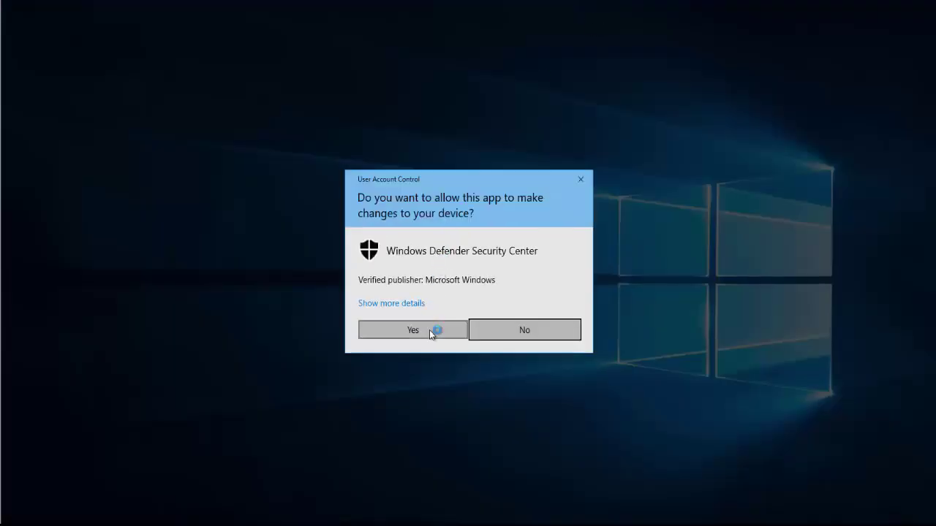
click(429, 330)
click(595, 8)
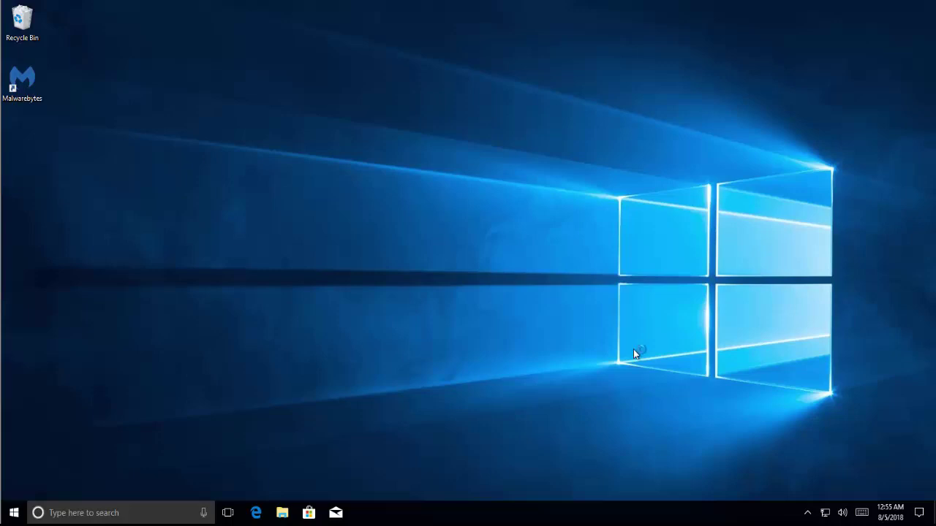
Step: Open the Downloads folder in File Explorer and show the properties of amdcleanuputility
click(291, 515)
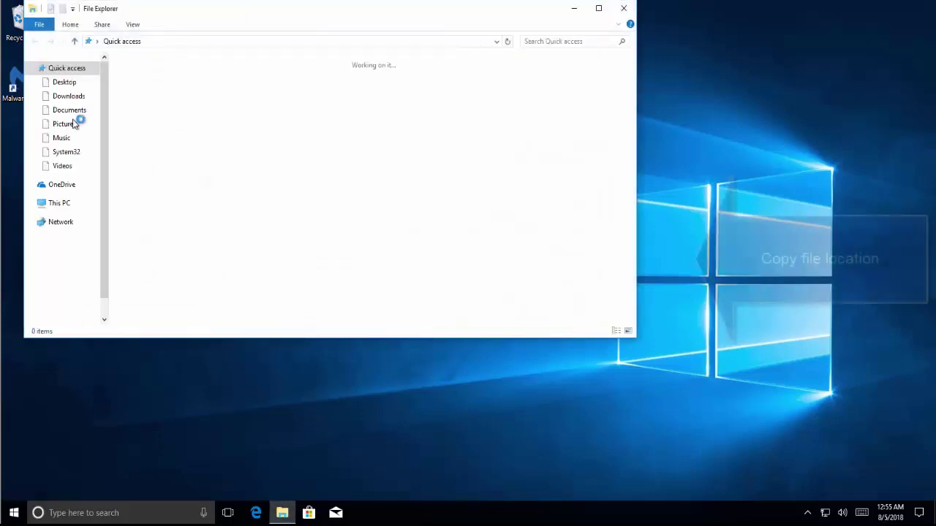
click(73, 95)
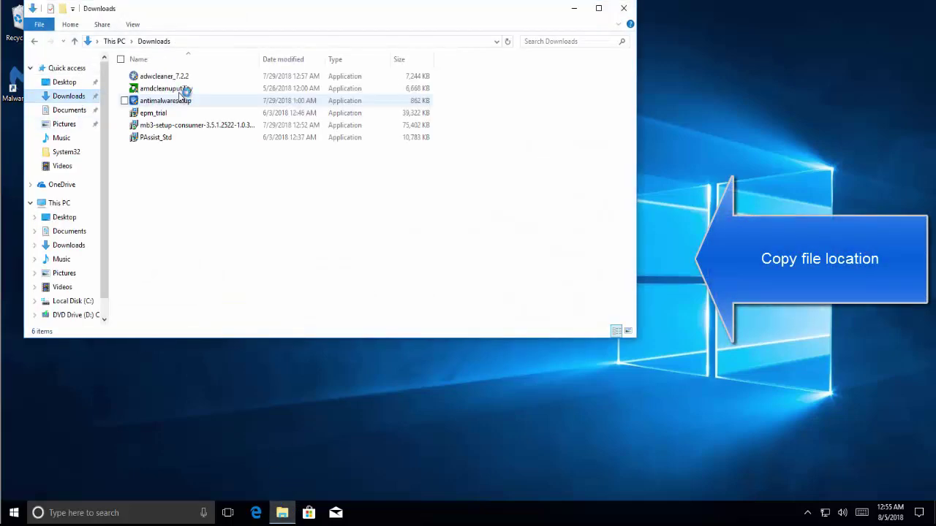
click(183, 90)
right_click(180, 89)
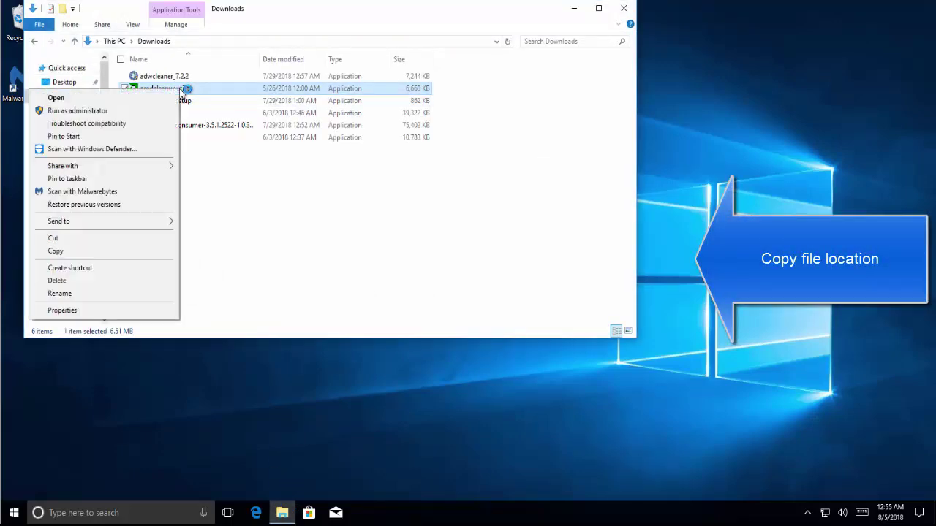
click(158, 315)
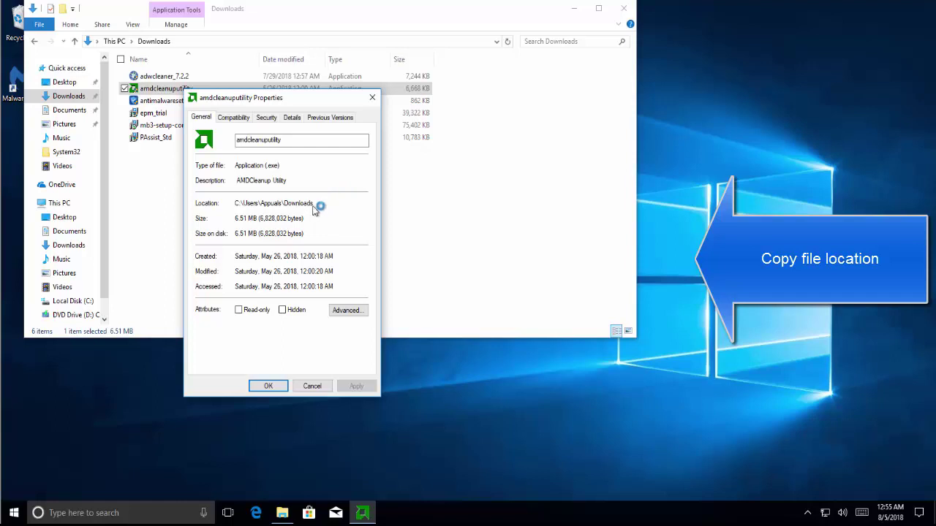
Step: Copy the file's location path, C:\Users\Appuals\Downloads, from its properties
drag(316, 207, 235, 210)
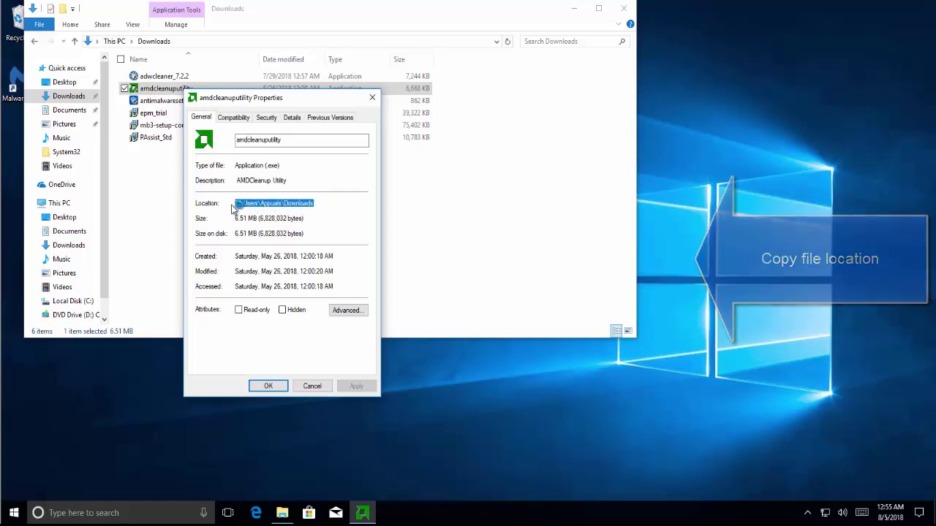
right_click(241, 208)
click(190, 237)
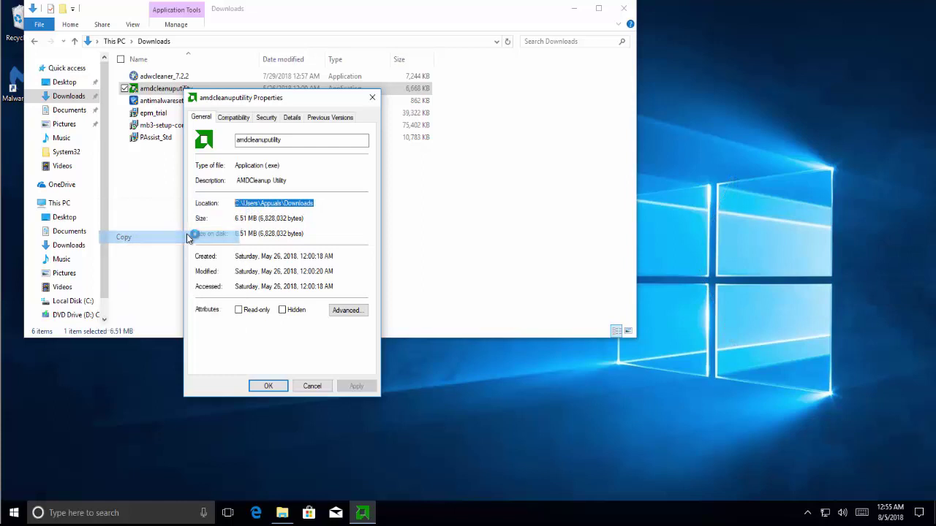
click(365, 222)
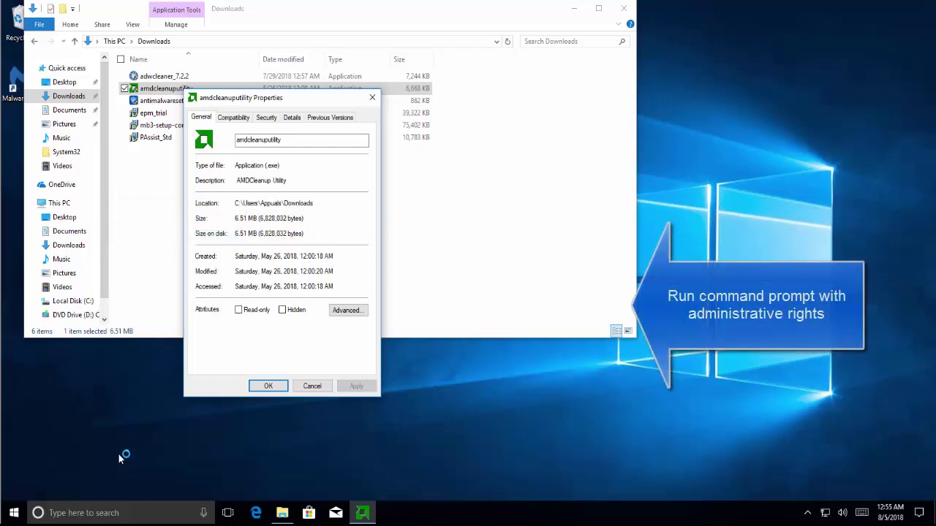
Step: Search for "command", launch Command Prompt with administrator rights and approve the User Account Control request
click(124, 514)
text(command)
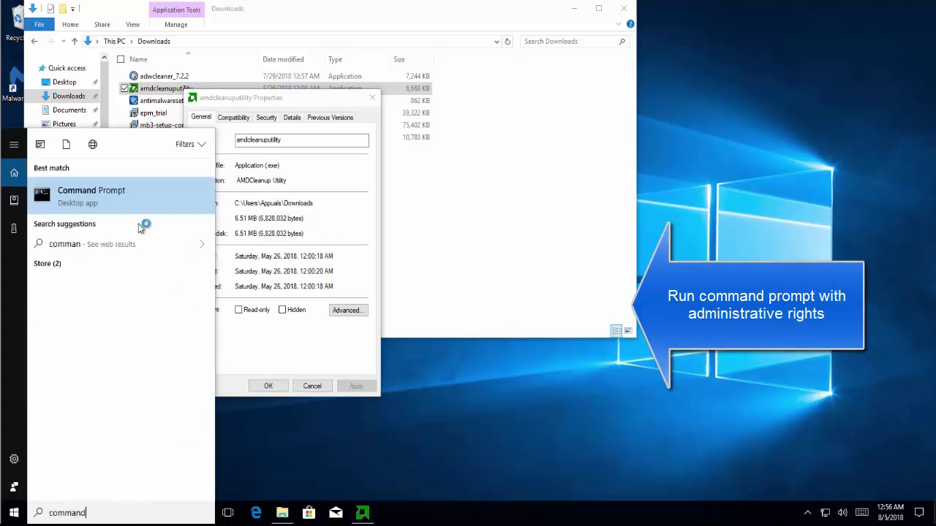
right_click(130, 203)
click(129, 210)
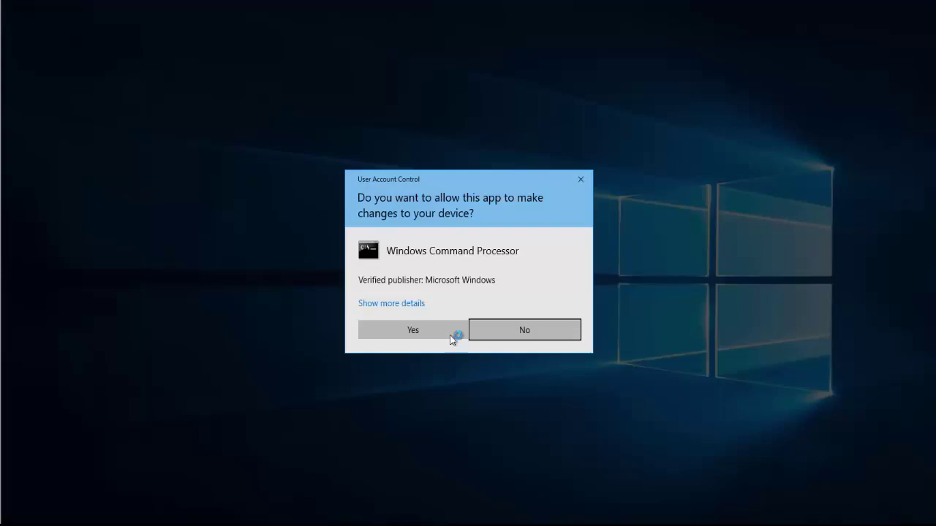
click(447, 330)
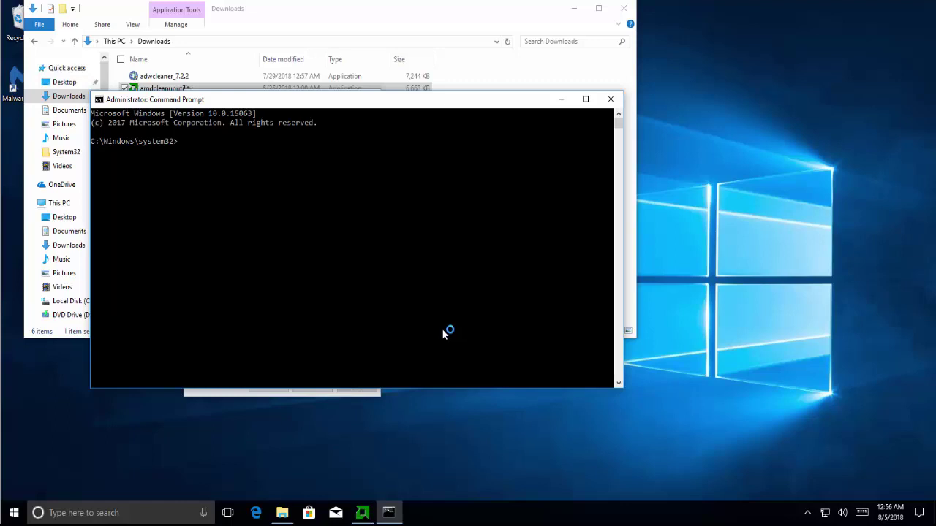
Step: Move the Command Prompt window aside to uncover the properties of amdcleanuputility
click(263, 190)
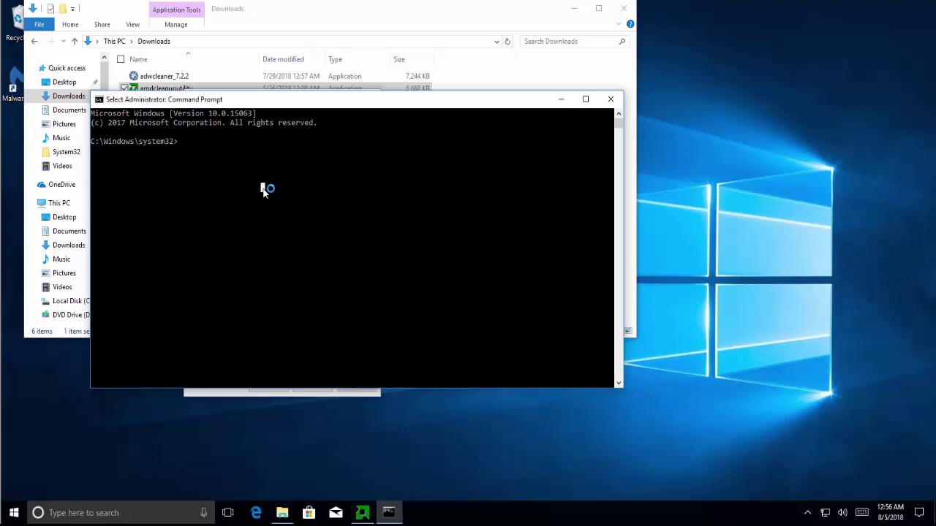
right_click(262, 189)
drag(265, 100, 400, 221)
Step: Try to paste the copied location path at the elevated command prompt
click(234, 223)
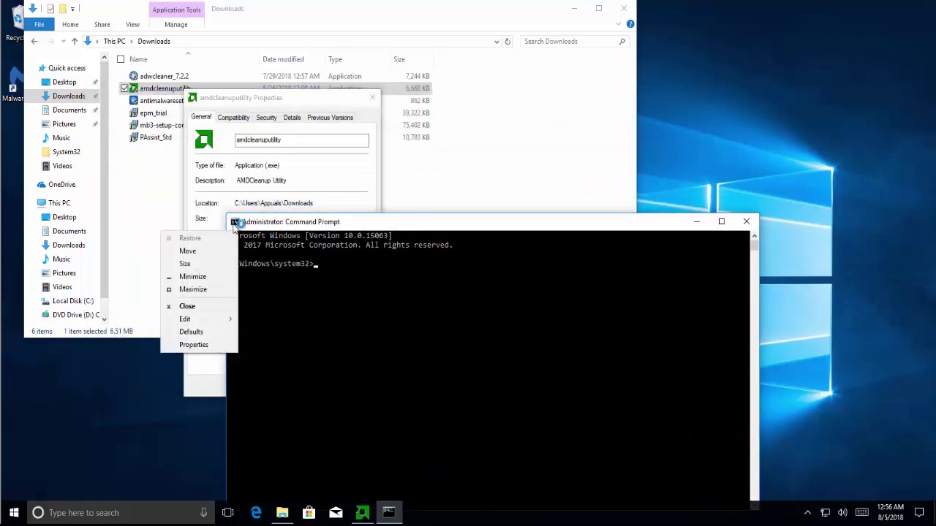
mouse_move(203, 319)
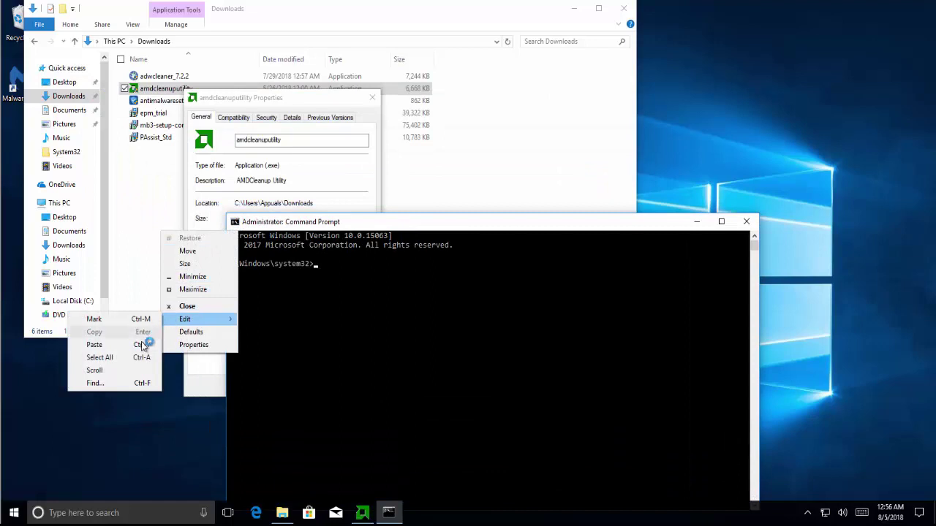
click(141, 344)
Step: Copy the location path C:\Users\Appuals\Downloads from the file's properties again and paste it at the command prompt
click(255, 205)
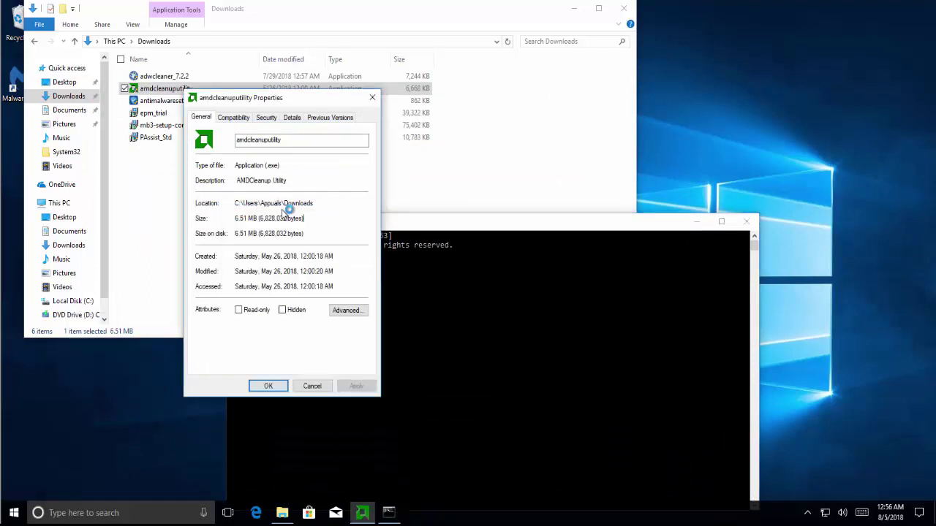
drag(315, 207, 214, 206)
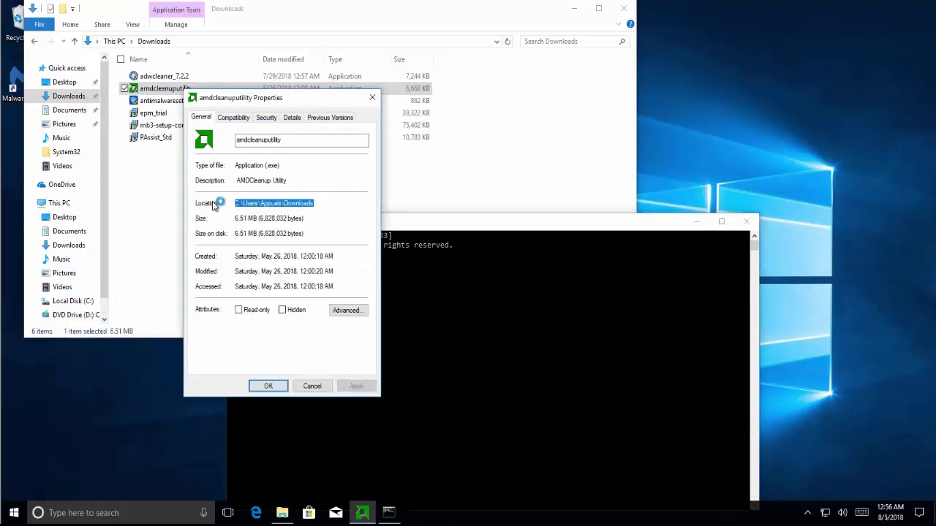
click(499, 223)
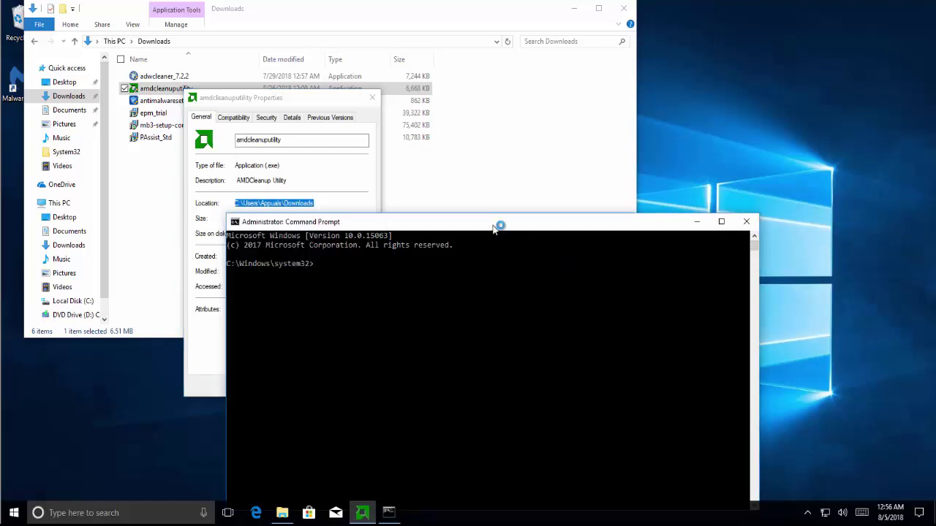
click(235, 222)
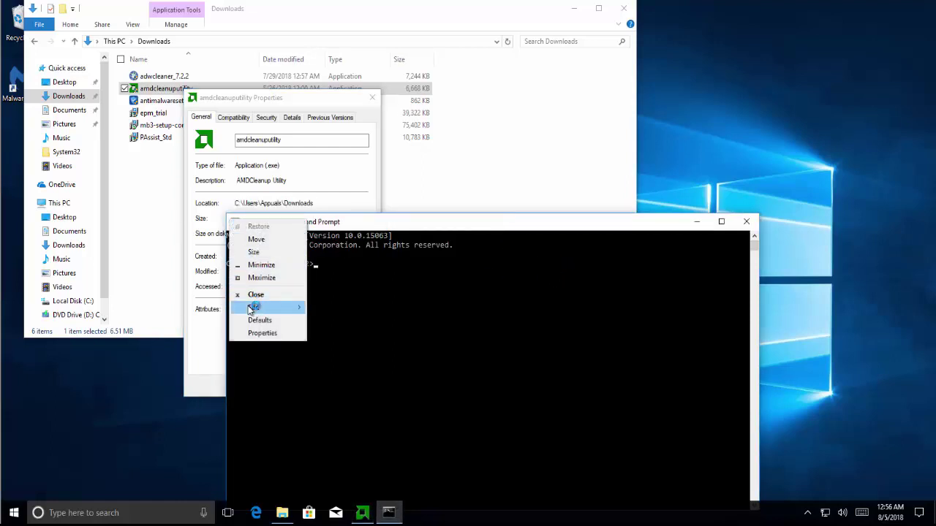
mouse_move(251, 308)
click(190, 333)
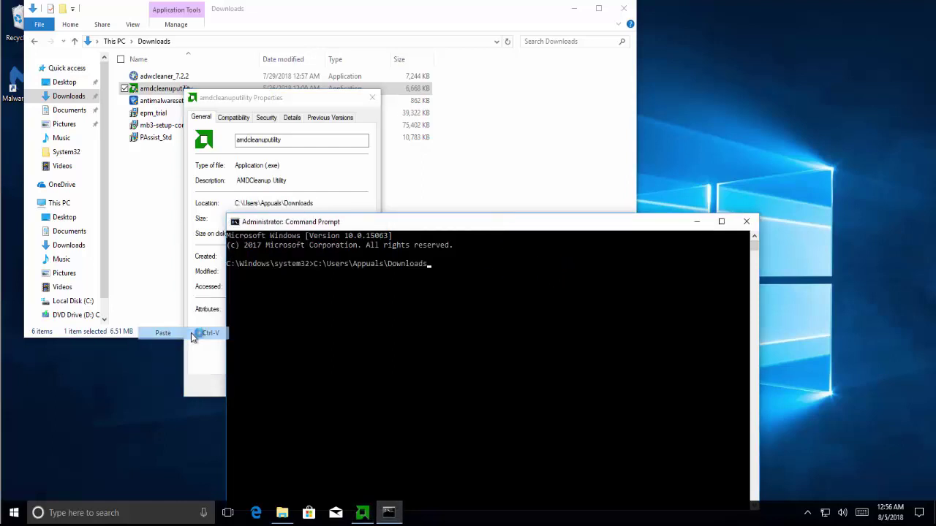
Step: Append \amdcleanuputility.exe to the pasted path at the command prompt
drag(492, 229, 489, 249)
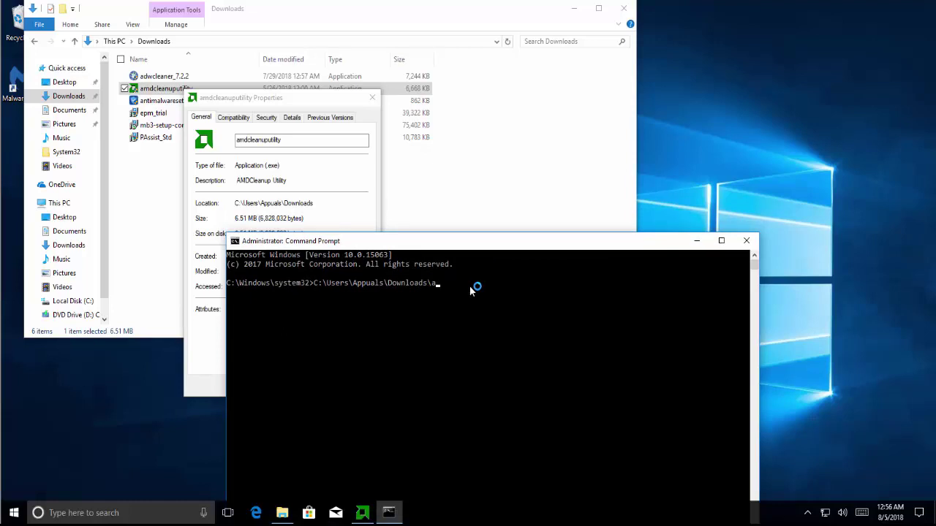
text(\amd)
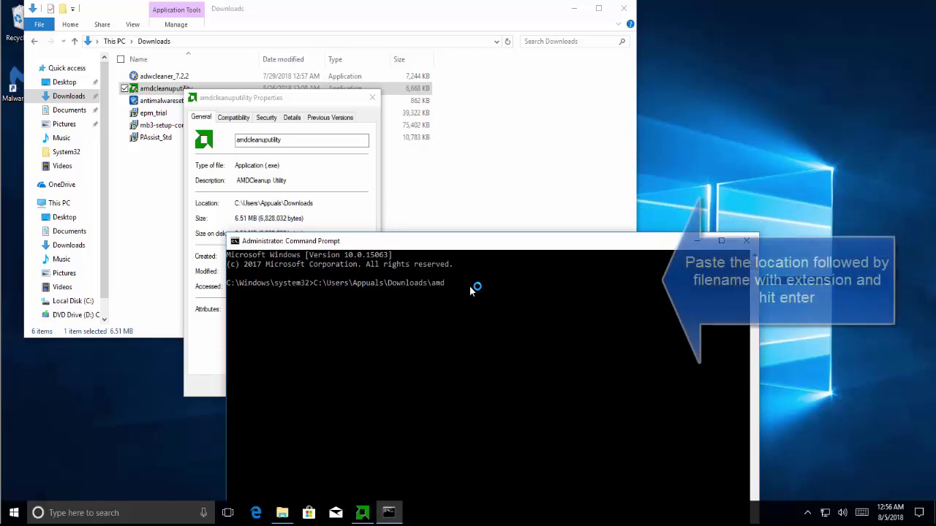
text(clean)
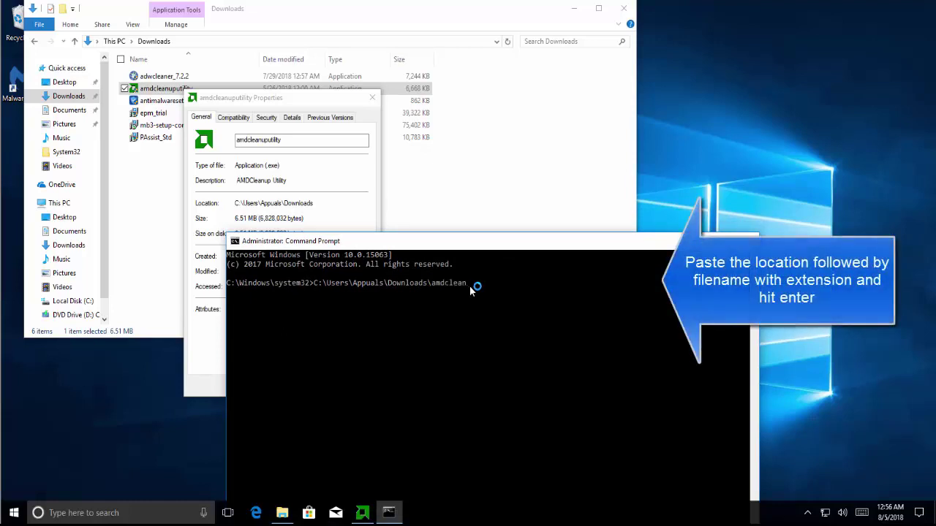
text(uputility.exe)
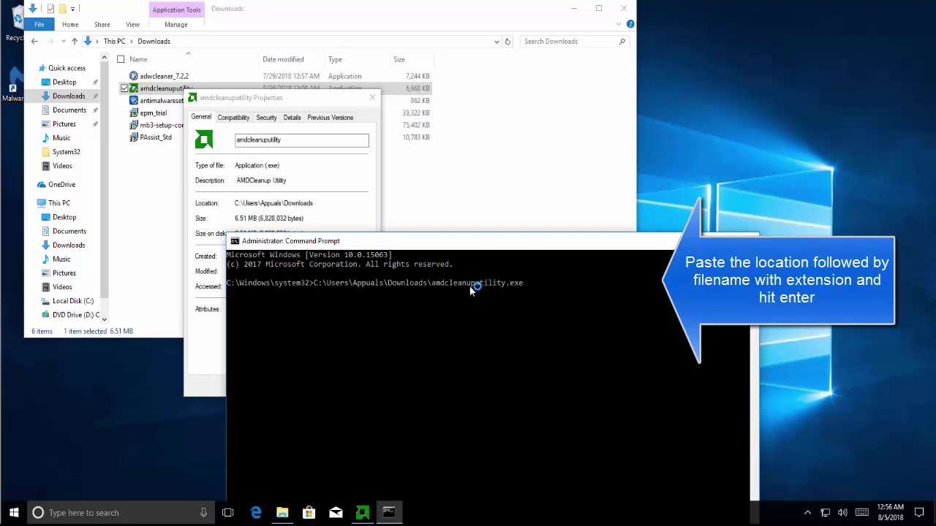